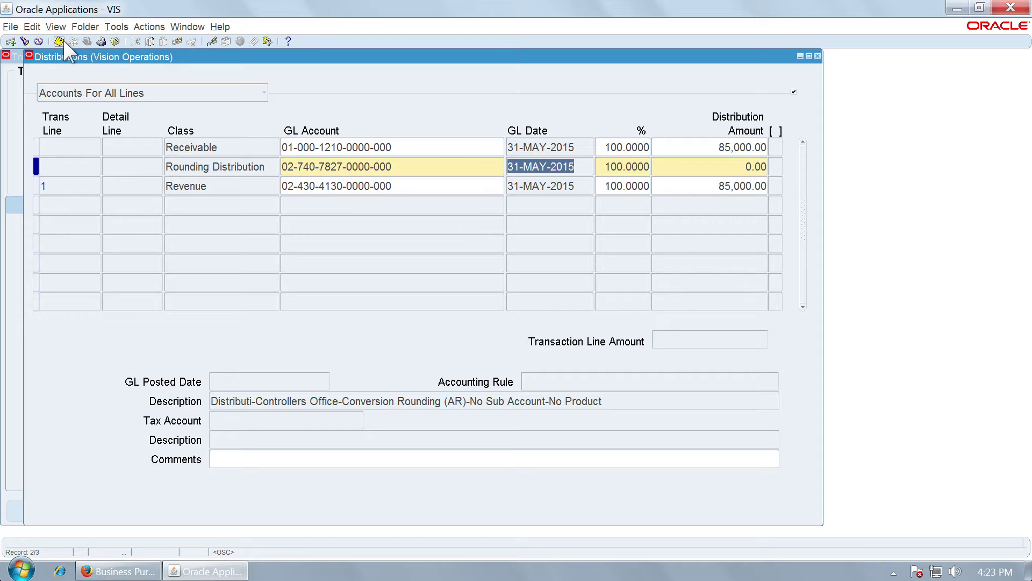
- Save the accounts on the invoice's distribution lines, close the distributions and complete the invoice
left_click(59, 41)
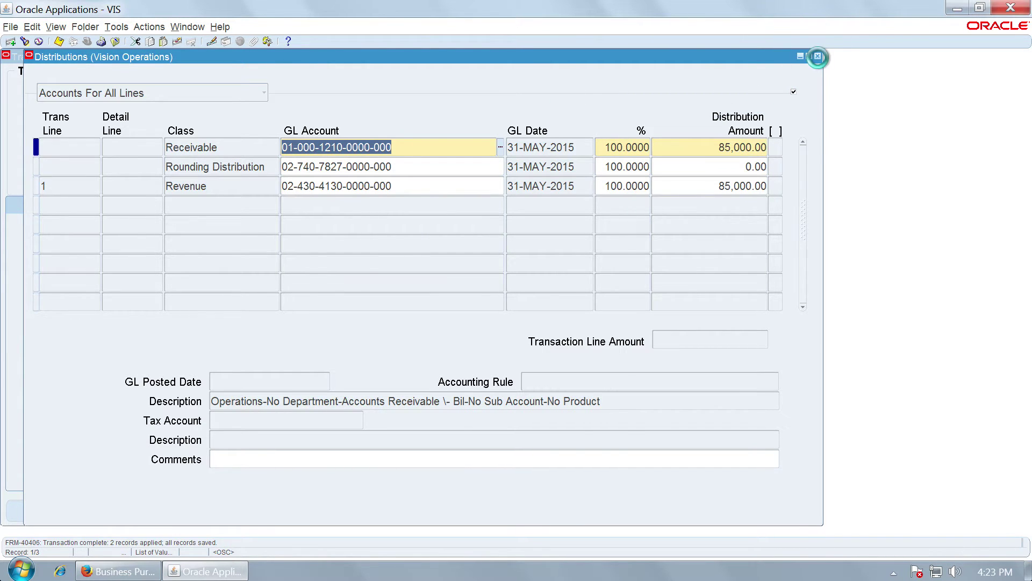
left_click(817, 56)
left_click(729, 510)
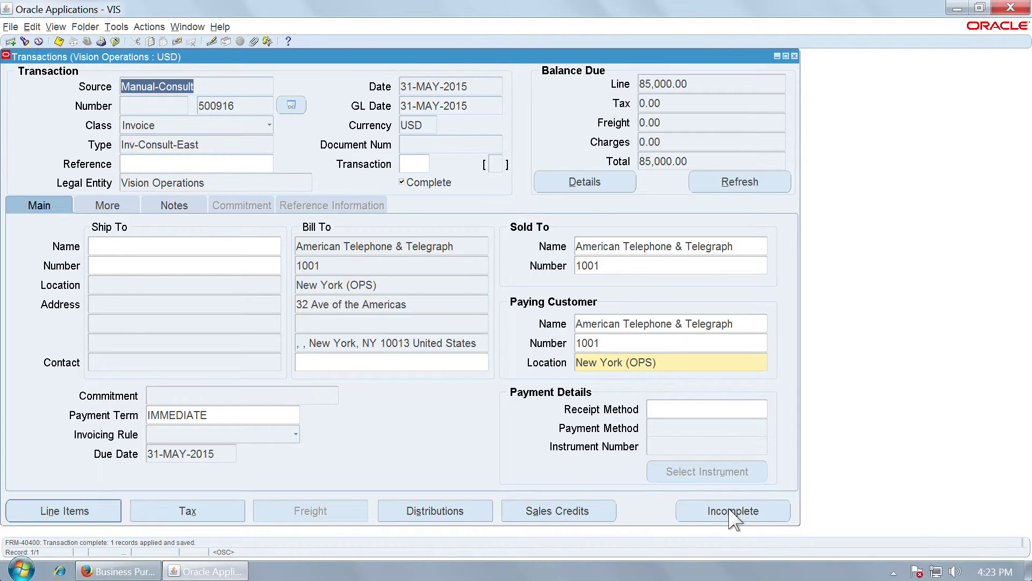
- Create final accounting for the completed invoice with posting to GL and acknowledge the note
left_click(114, 28)
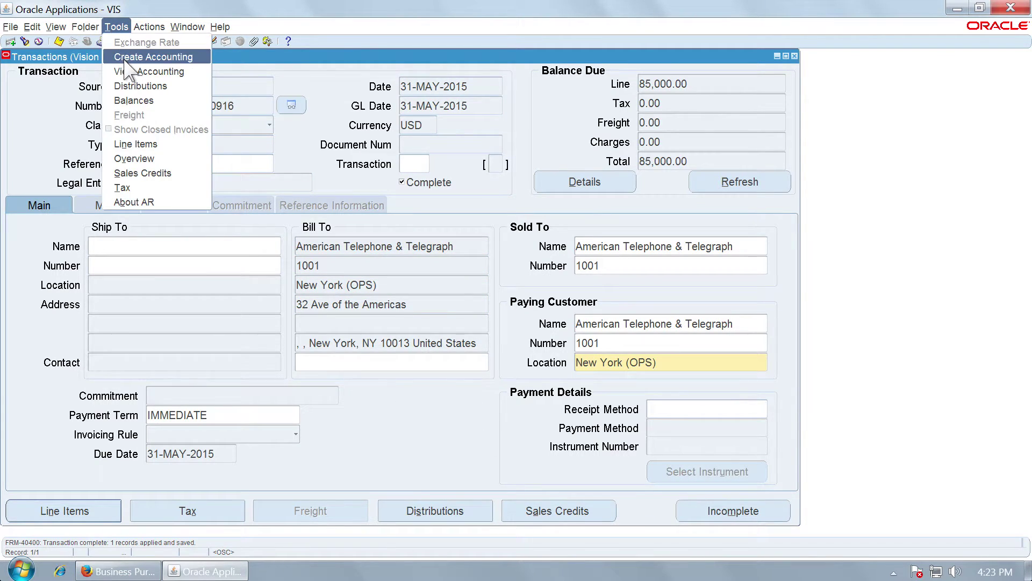
left_click(129, 57)
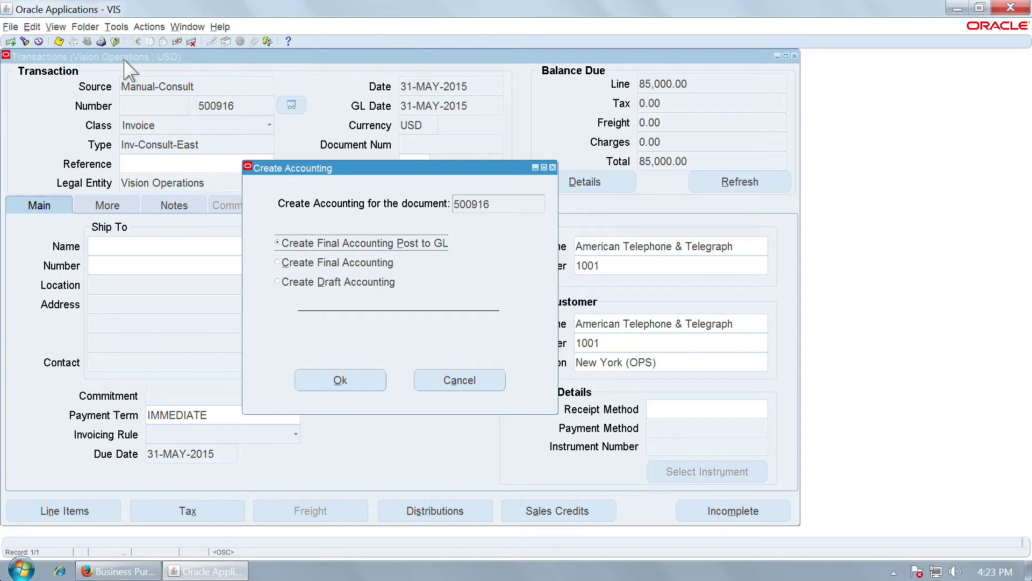
left_click(348, 379)
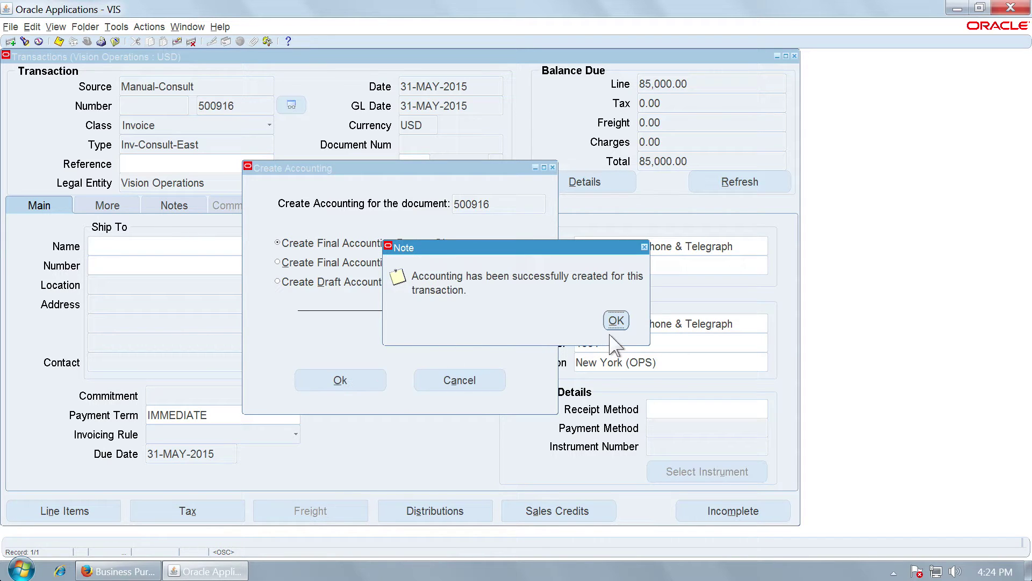
left_click(617, 320)
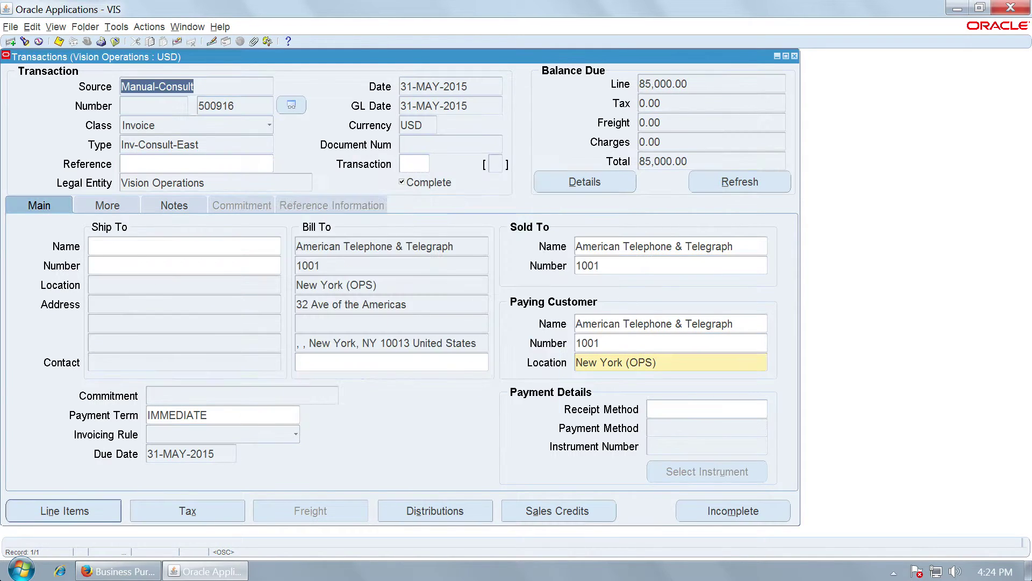
- View the invoice's accounting and compare the company segments across the receivable, revenue and intracompany journal lines
left_click(125, 26)
left_click(153, 72)
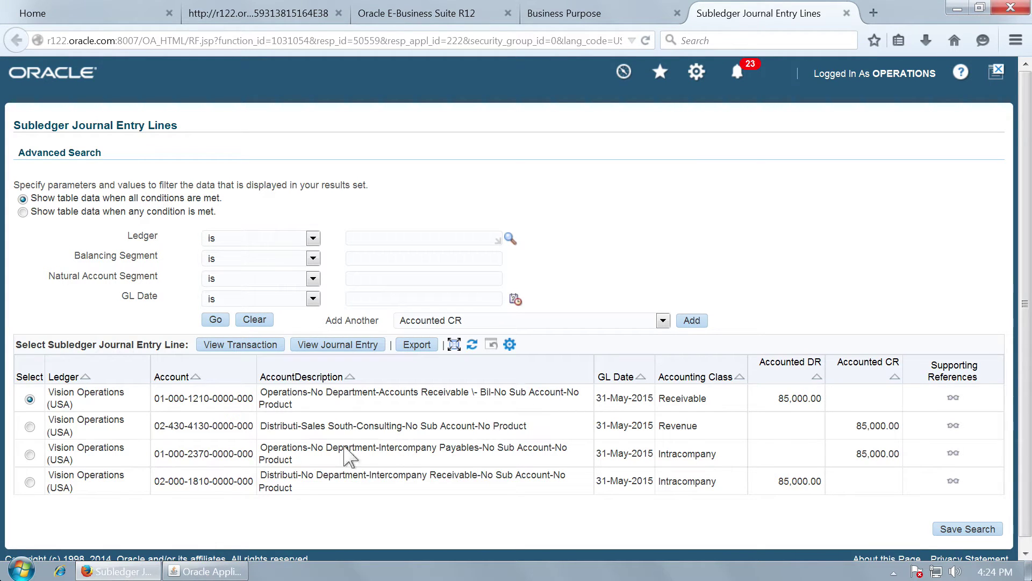
double_click(155, 428)
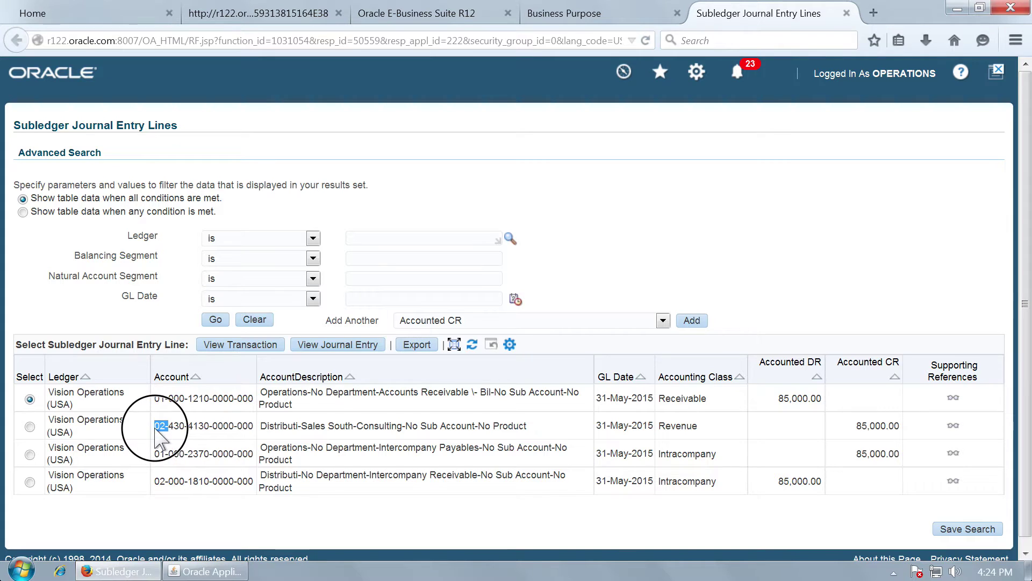
double_click(157, 480)
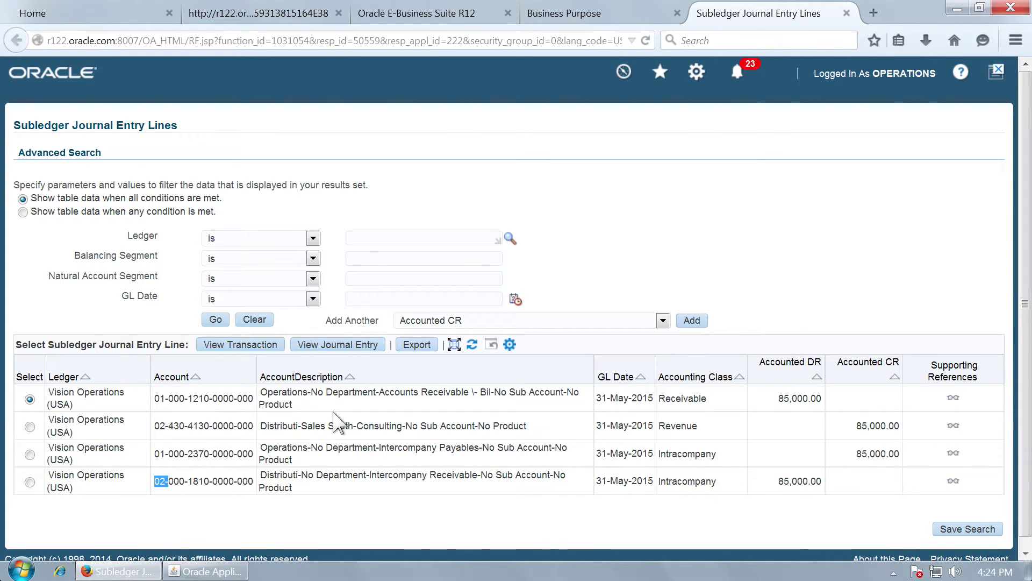
double_click(162, 399)
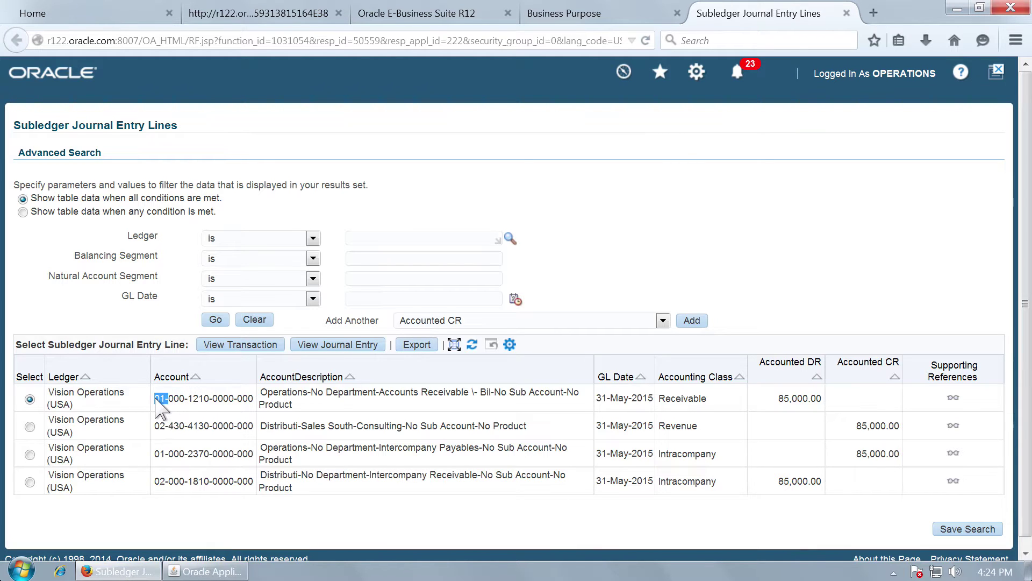
double_click(160, 454)
left_click(285, 411)
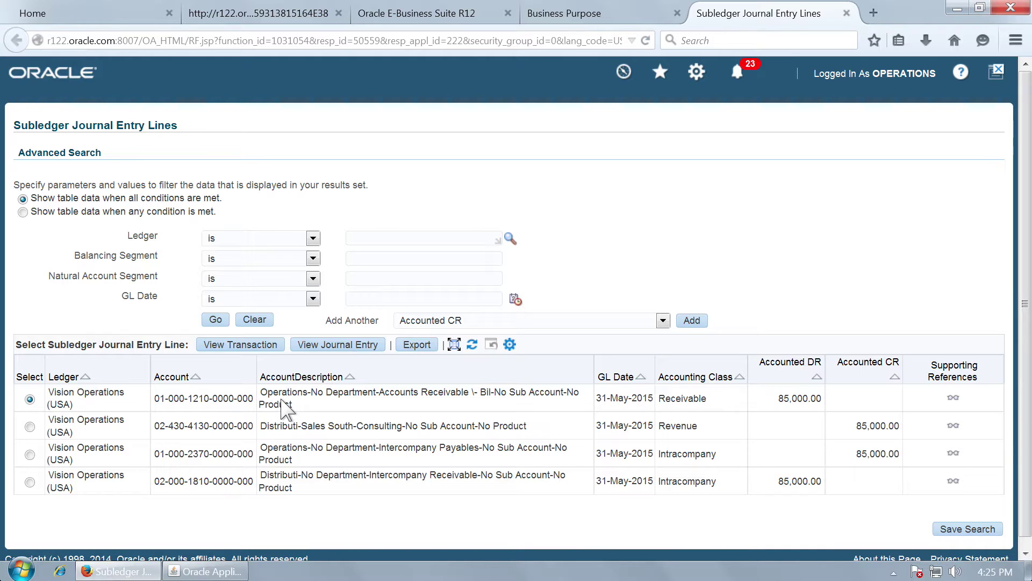
double_click(160, 397)
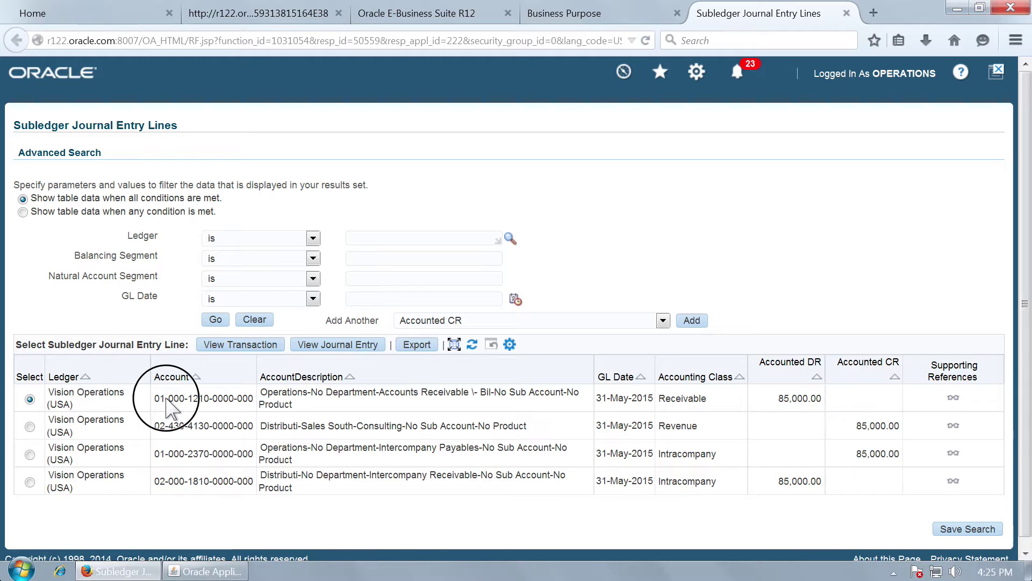
double_click(159, 453)
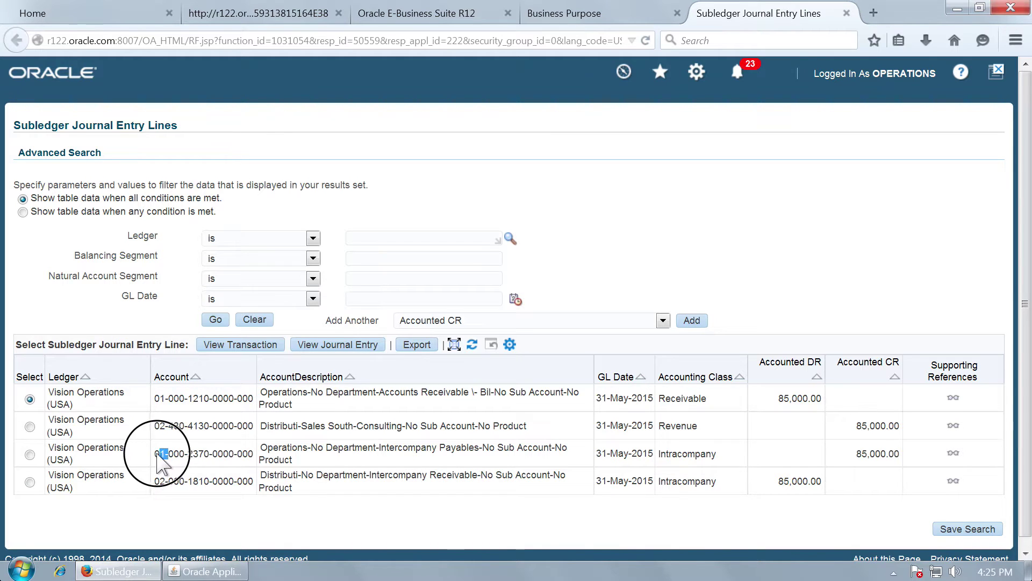
left_click(223, 468)
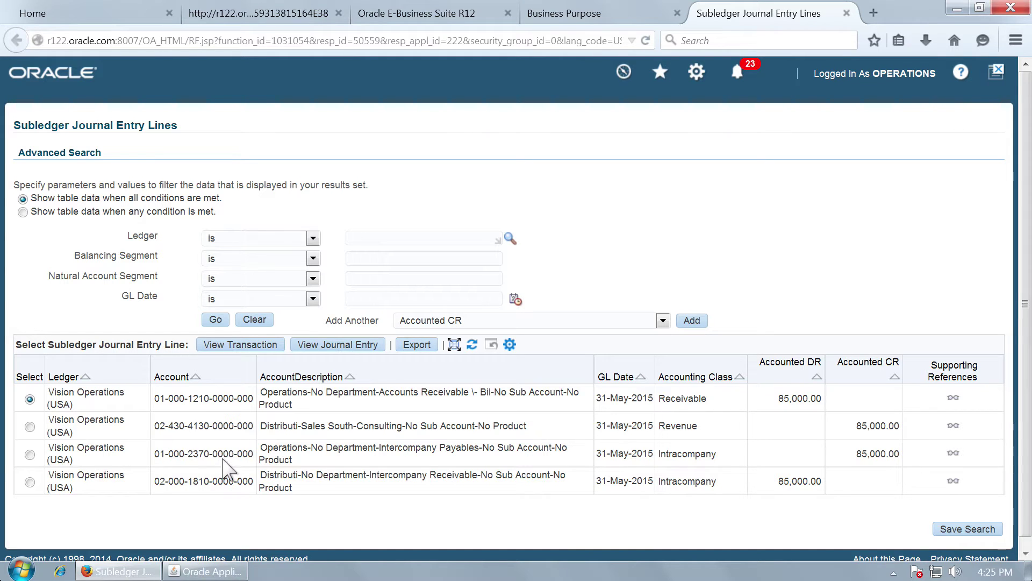
- Close the Subledger Journal Entry Lines and Business Purpose pages, return to Oracle Applications and close the Transactions form
left_click(847, 17)
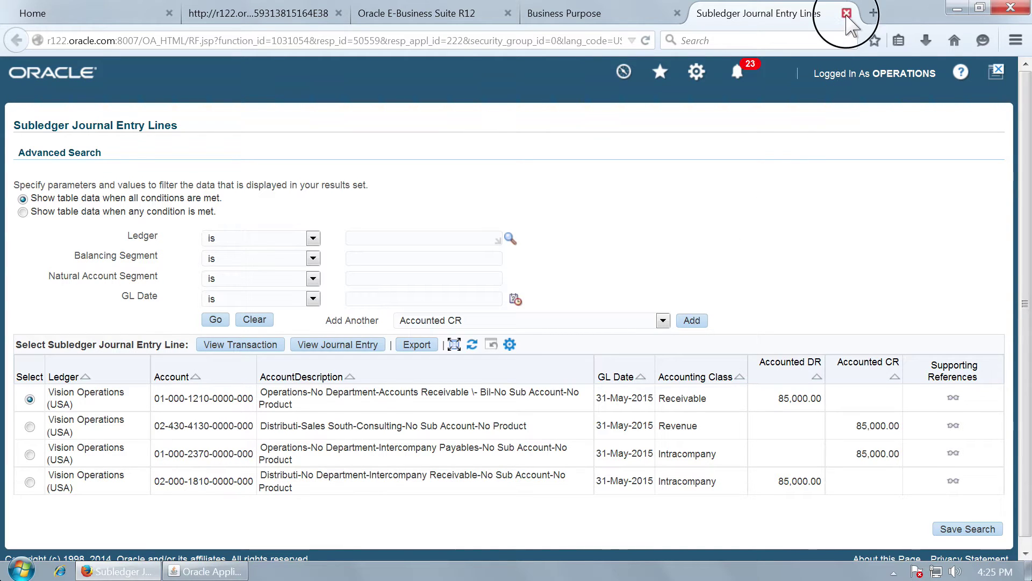
left_click(677, 13)
left_click(221, 572)
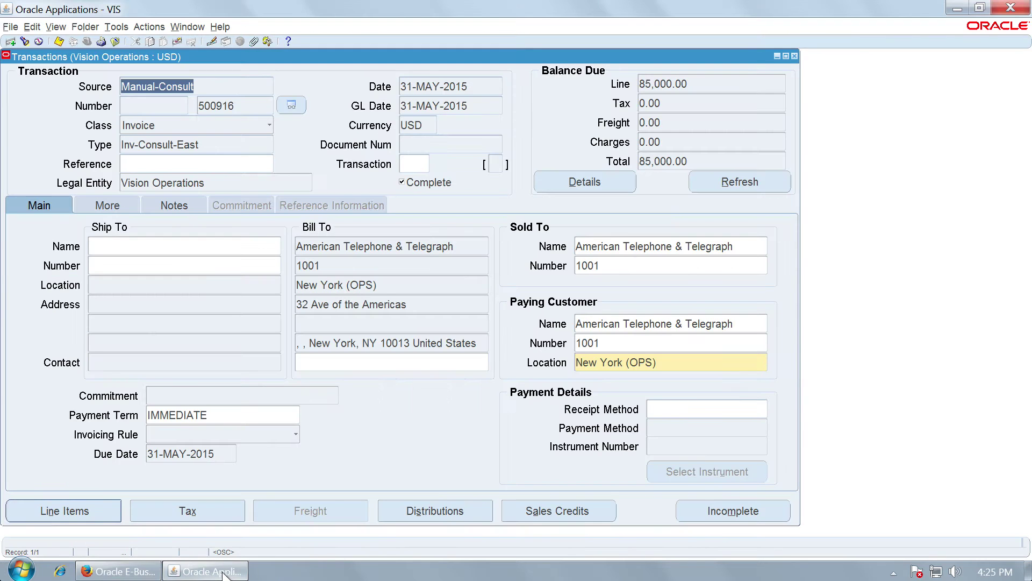
left_click(796, 56)
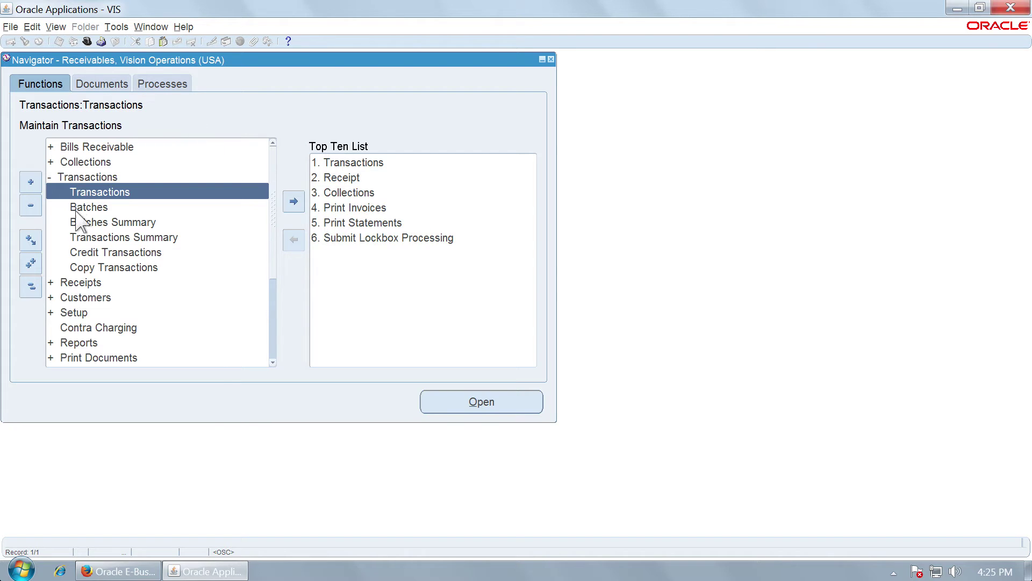
- Search the form functions for %sla%Method% and open SLA: Subledger Accounting Methods
left_click(29, 293)
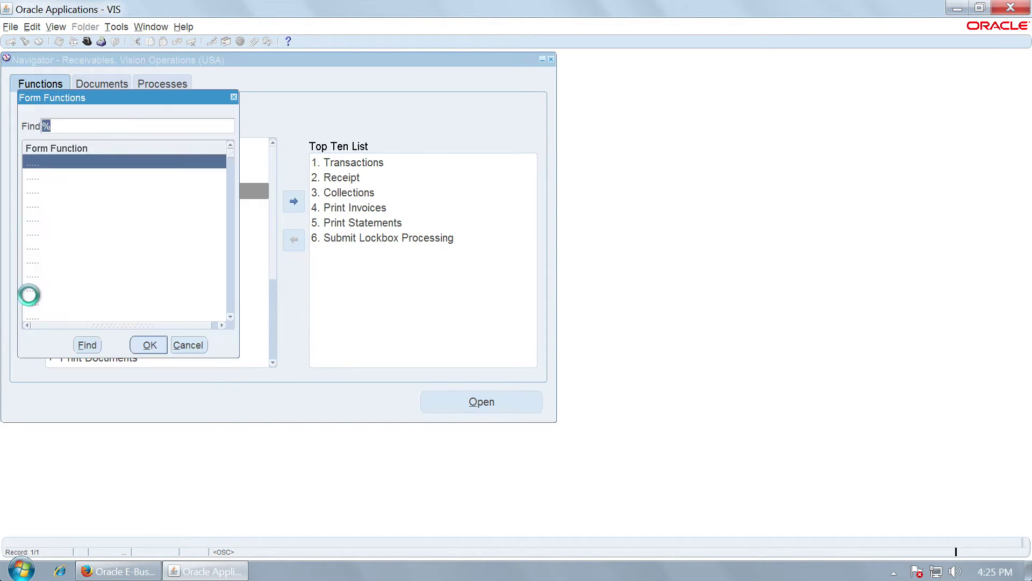
left_click(120, 126)
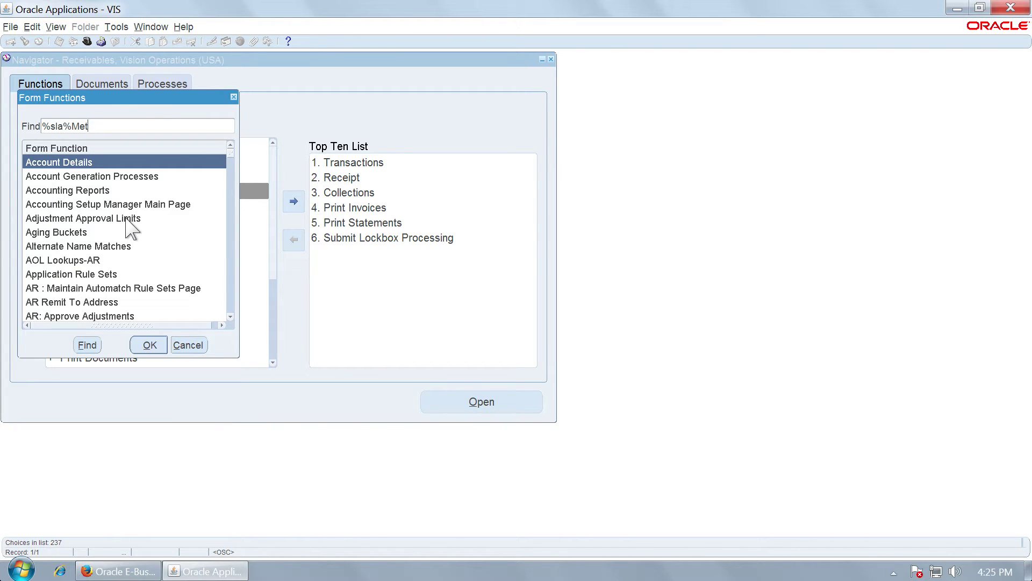
key("Return")
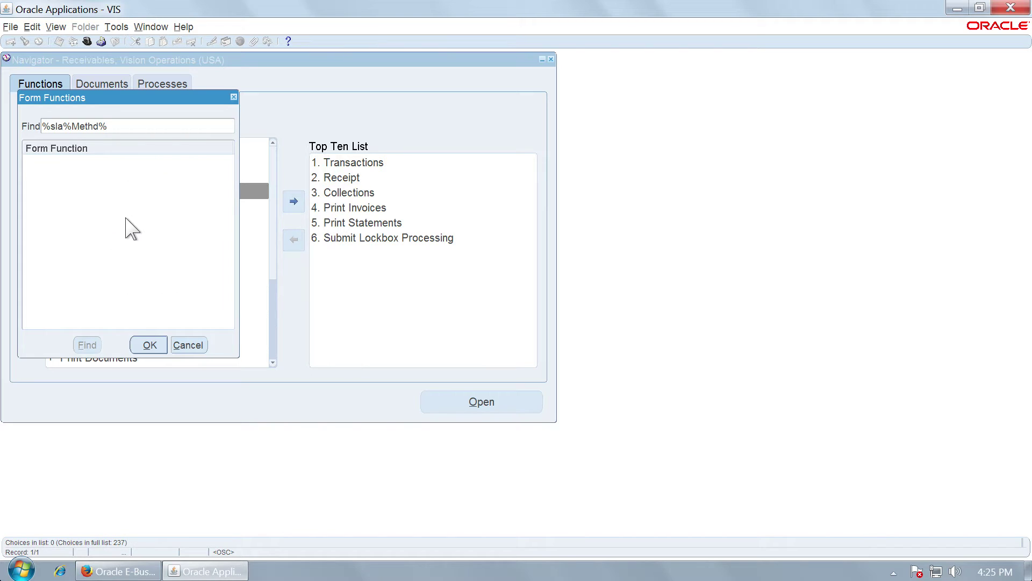
left_click(98, 125)
type("o")
key("Return")
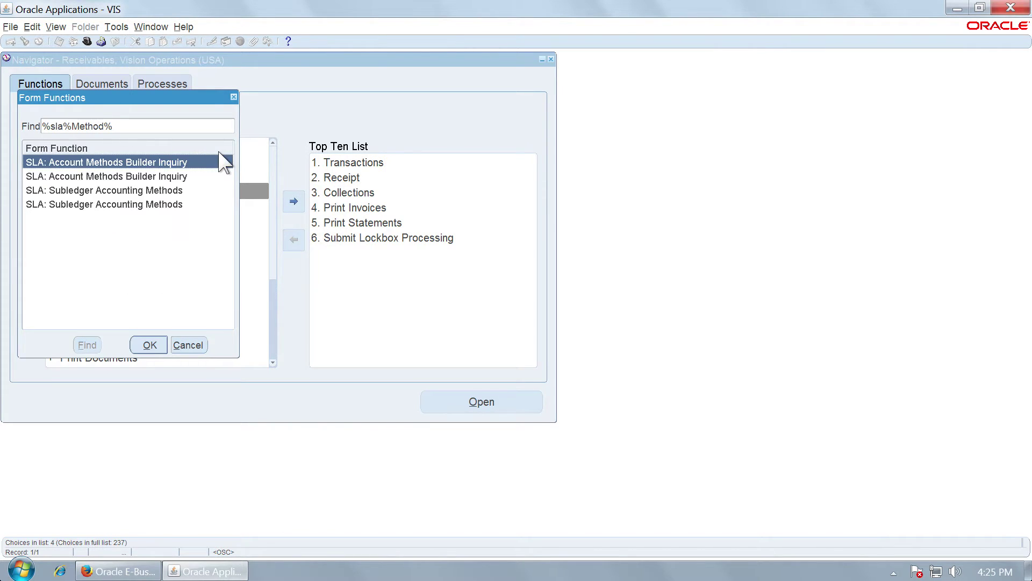
double_click(156, 190)
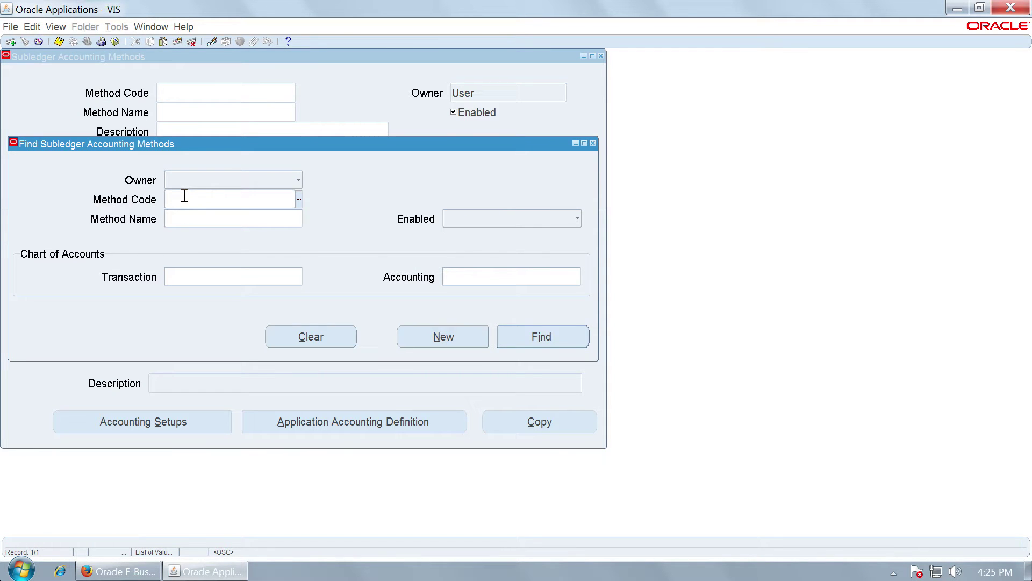
- Find the subledger accounting method CUSTOM_ACCRUAL
type("CUS")
key("Tab")
left_click(570, 338)
- Assign the MFAR_ACCRUAL_BALANCING accounting definition to Receivables in the CUSTOM_ACCRUAL method and save
left_click(57, 324)
scroll(75, 329, "down", 2)
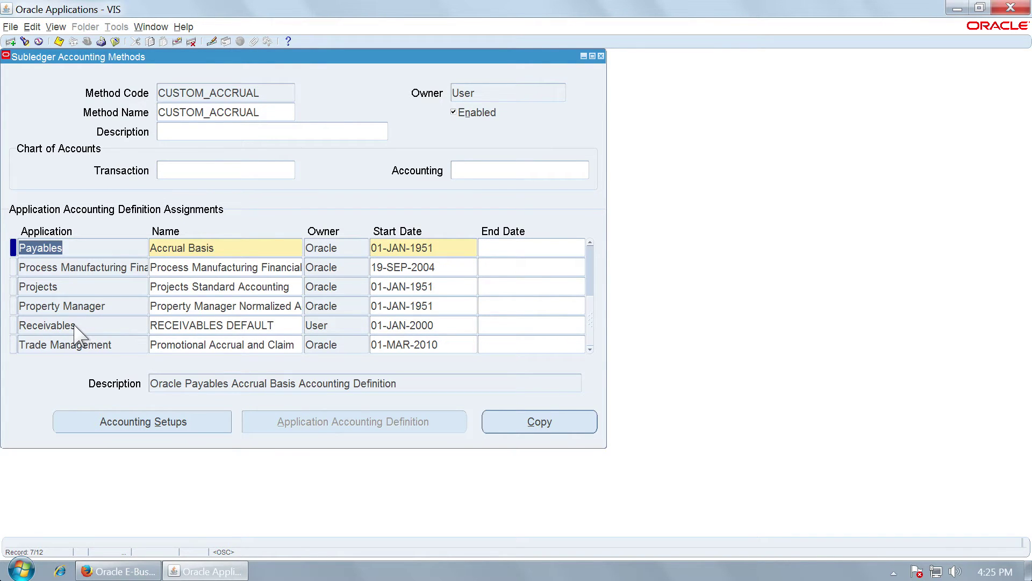
left_click(200, 325)
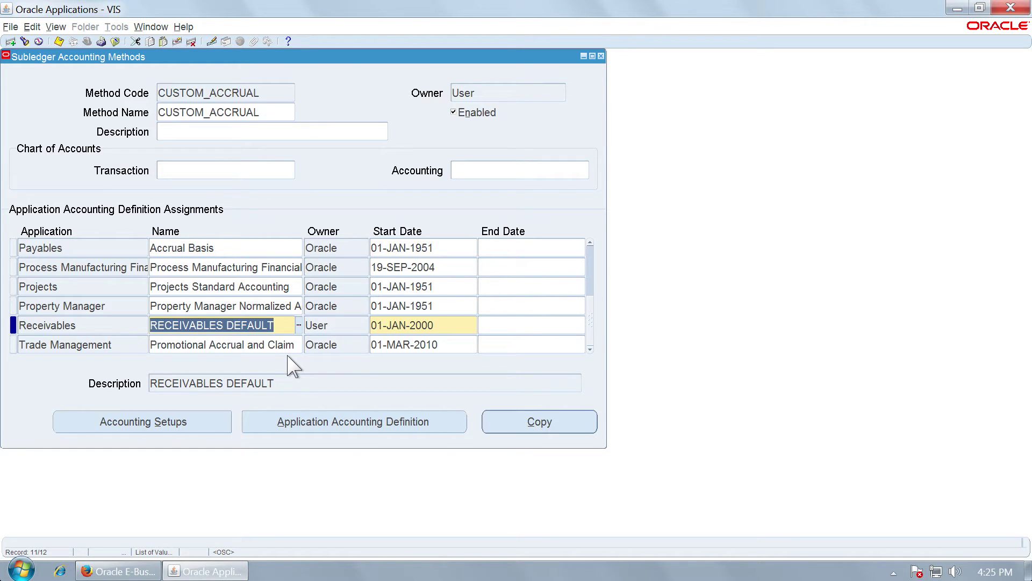
key("Delete")
left_click(298, 326)
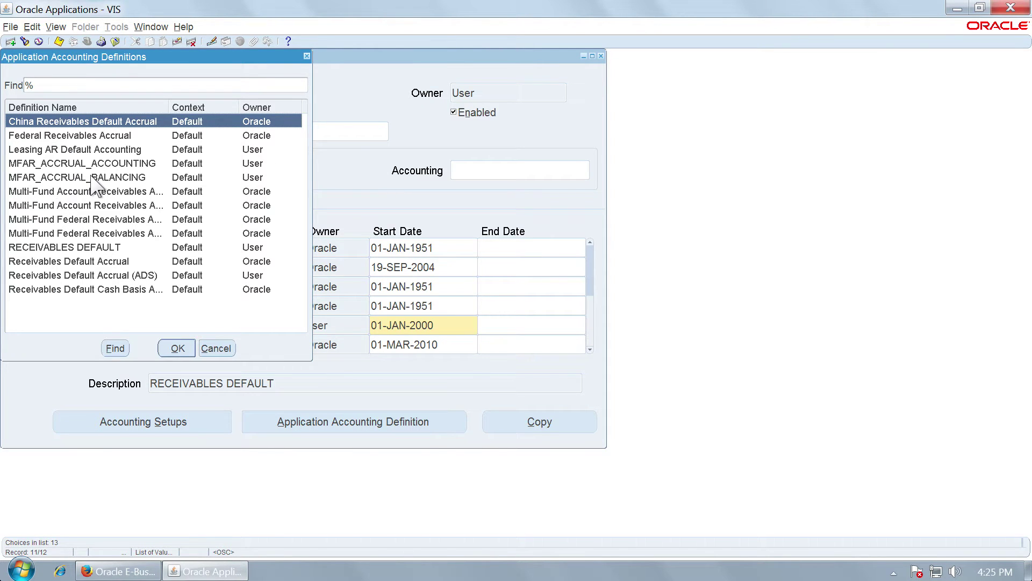
left_click(111, 176)
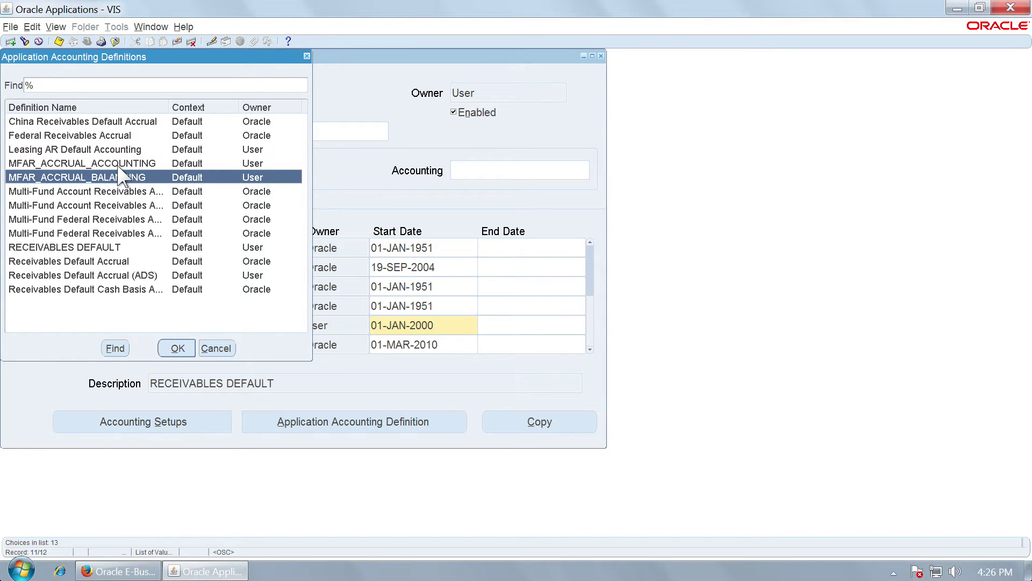
double_click(110, 177)
left_click(58, 42)
- Review the application accounting definition assigned to Receivables and close it
left_click(337, 429)
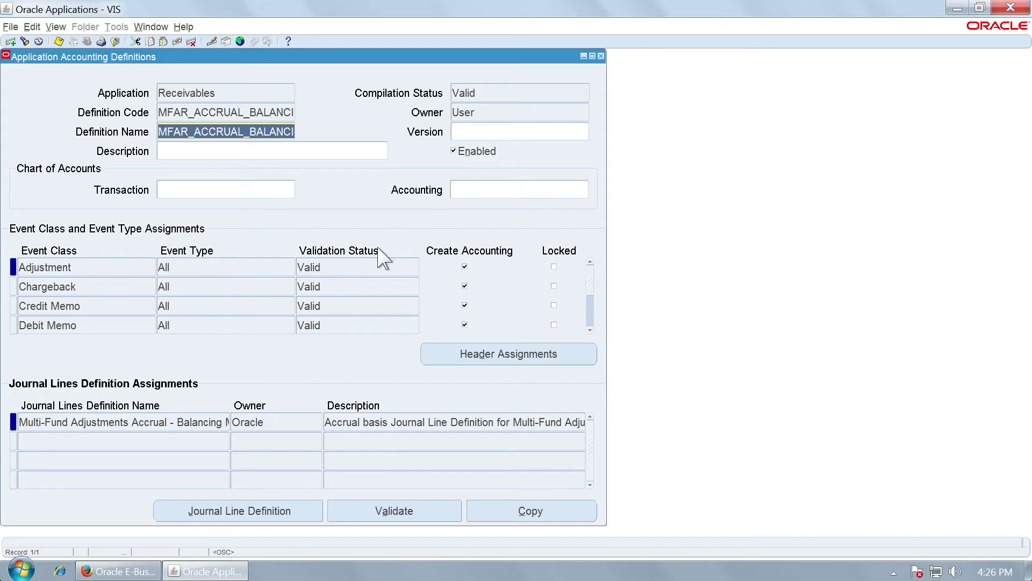
left_click(601, 55)
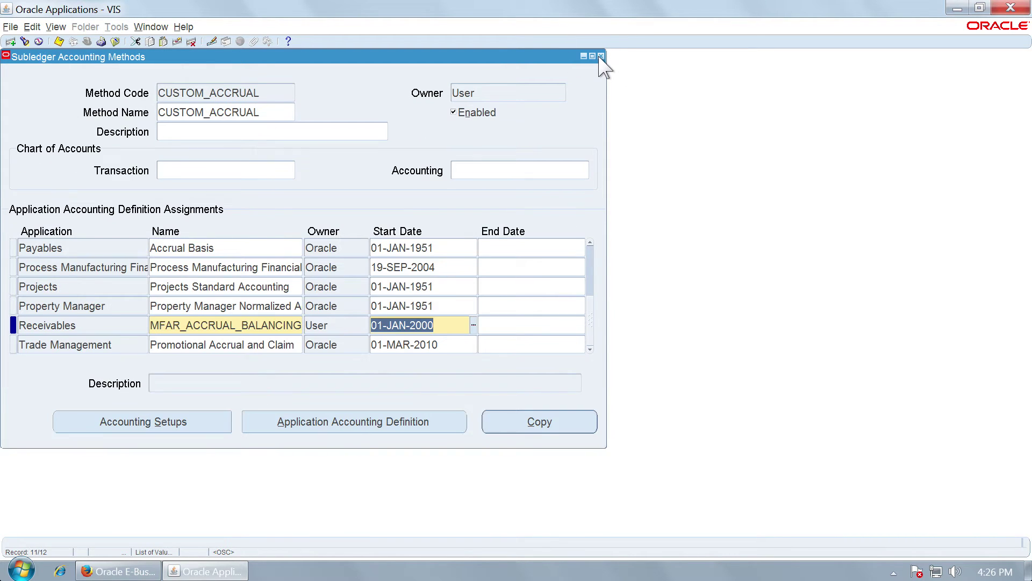
- Close the Subledger Accounting Methods form and open the Transactions form for a new invoice
left_click(601, 56)
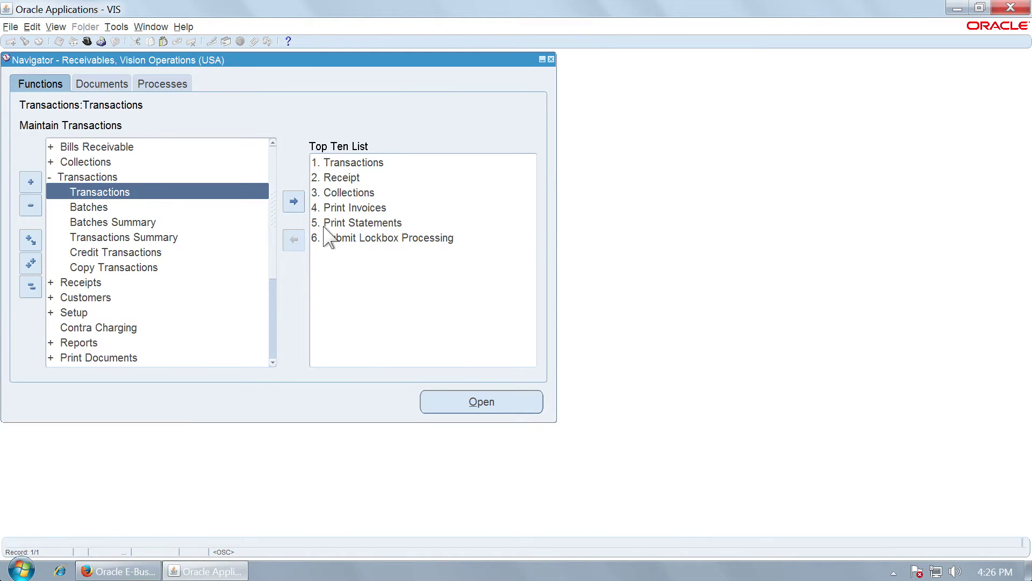
double_click(81, 192)
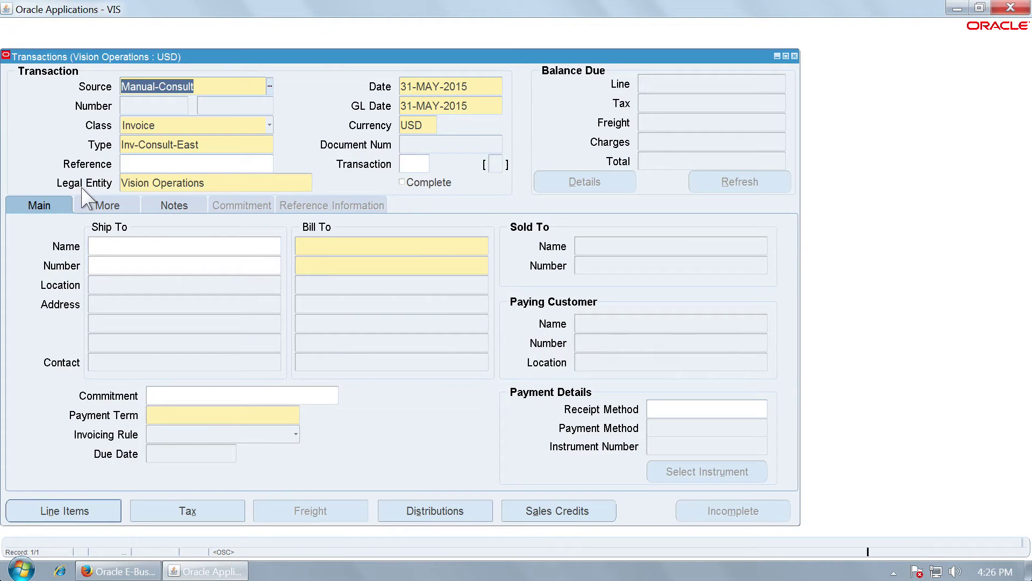
- Switch to the Keynote presentation and show the slides "4. Setup MFAR" and "5. Accounting with MFAR"
key("ctrl+Left")
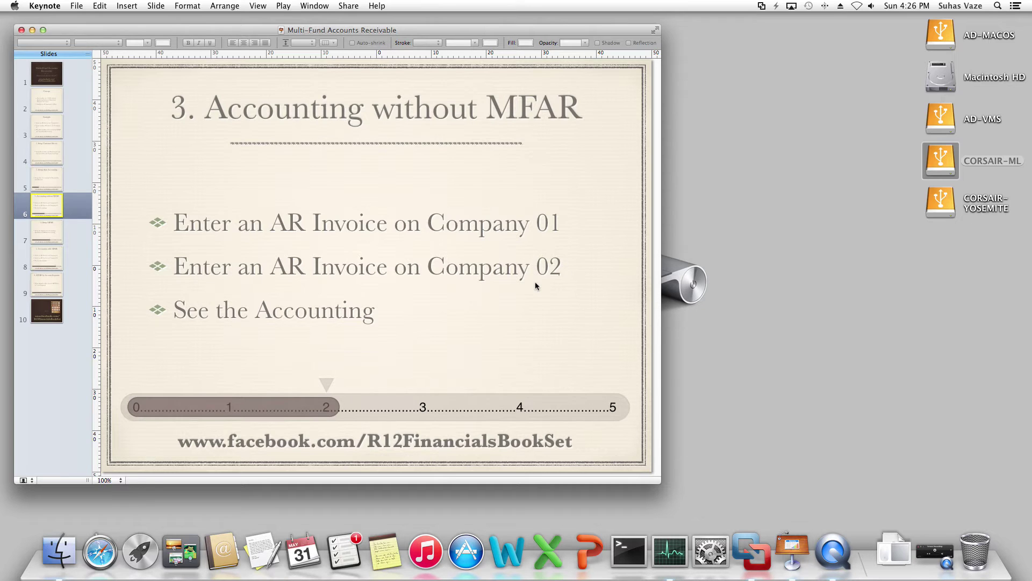
left_click(45, 235)
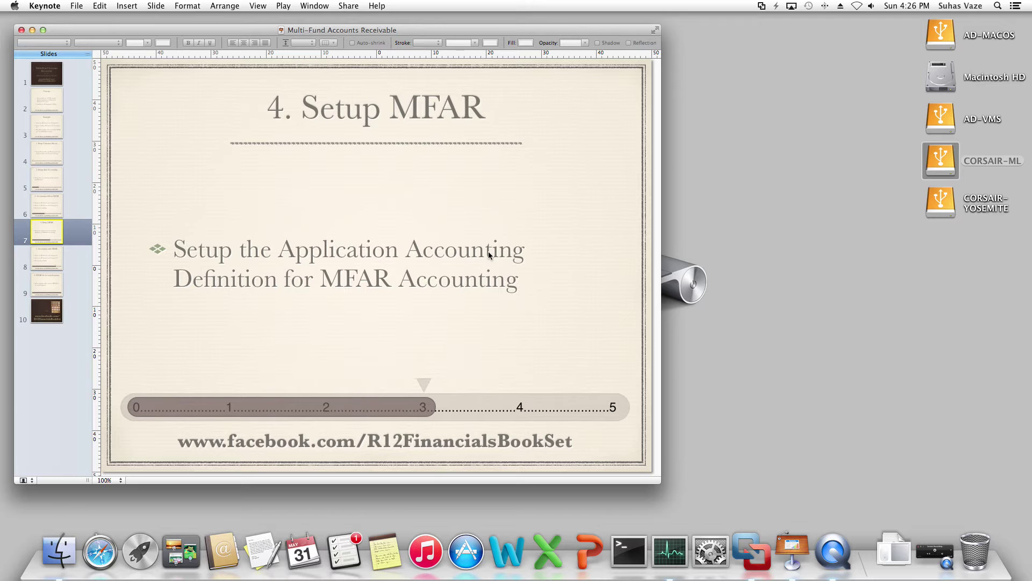
left_click(53, 263)
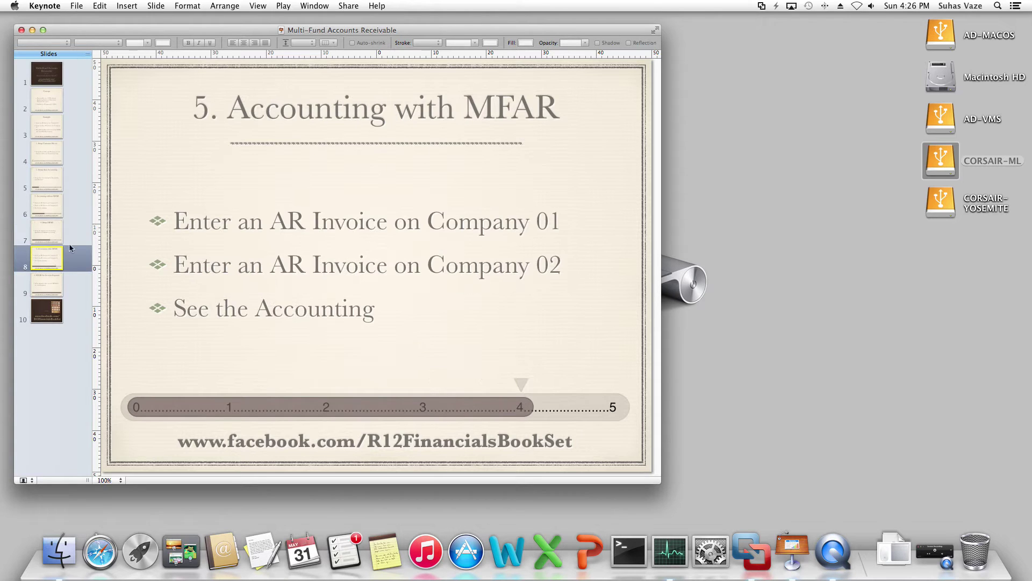
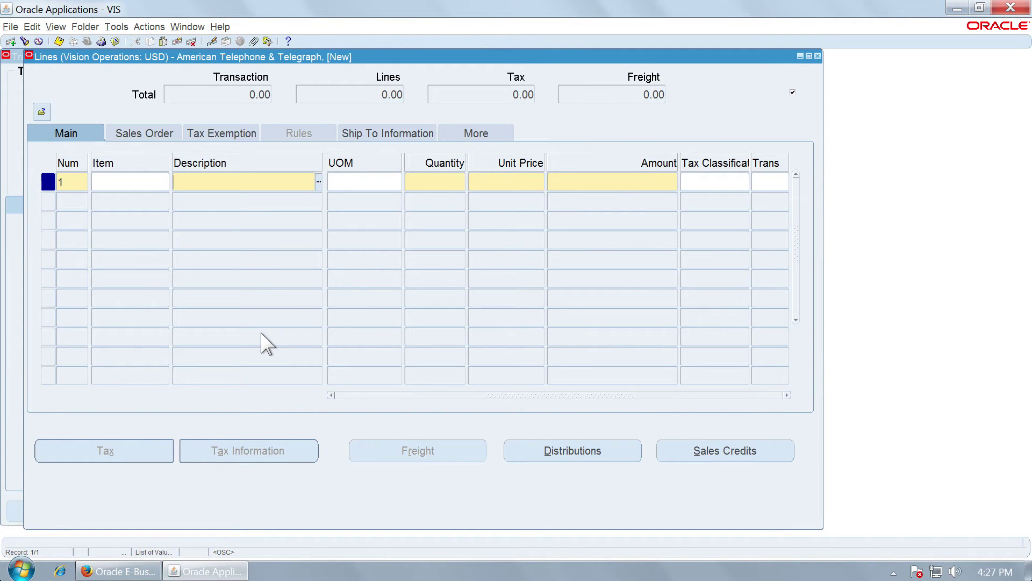
- Add the standard line "Principal Consultant" to the invoice with a quantity of 145 and save
key("ctrl+l")
type("Principal Consultant")
key("Return")
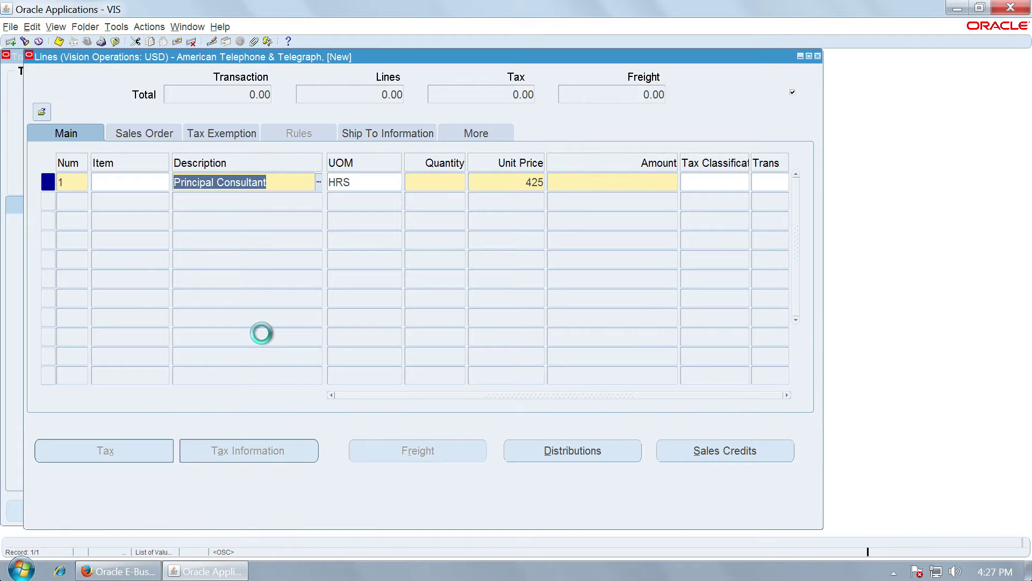
type("14")
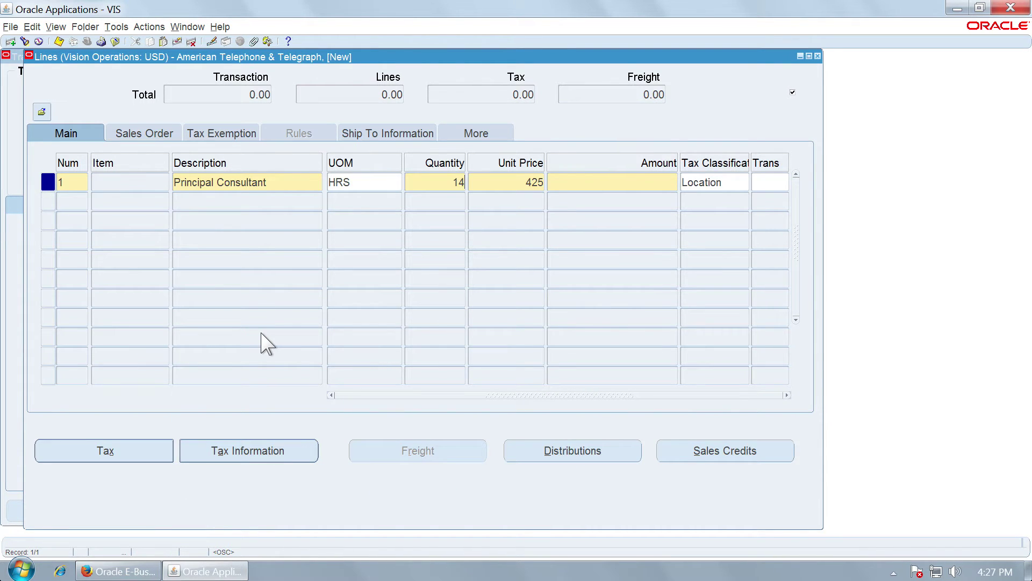
type("5")
key("Tab")
key("ctrl+s")
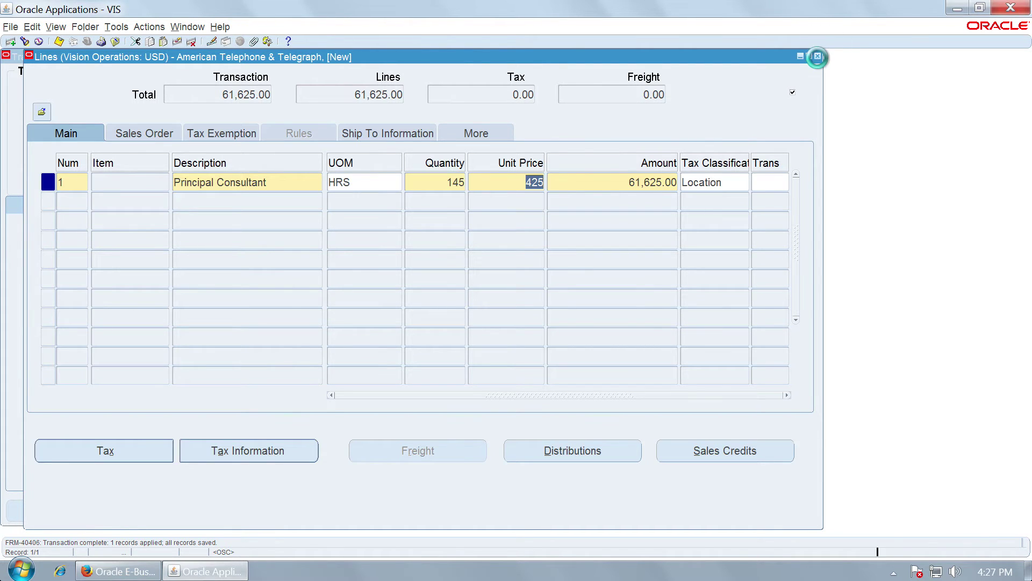
- Close the invoice lines and clear the Receipt Method in the payment details
left_click(818, 56)
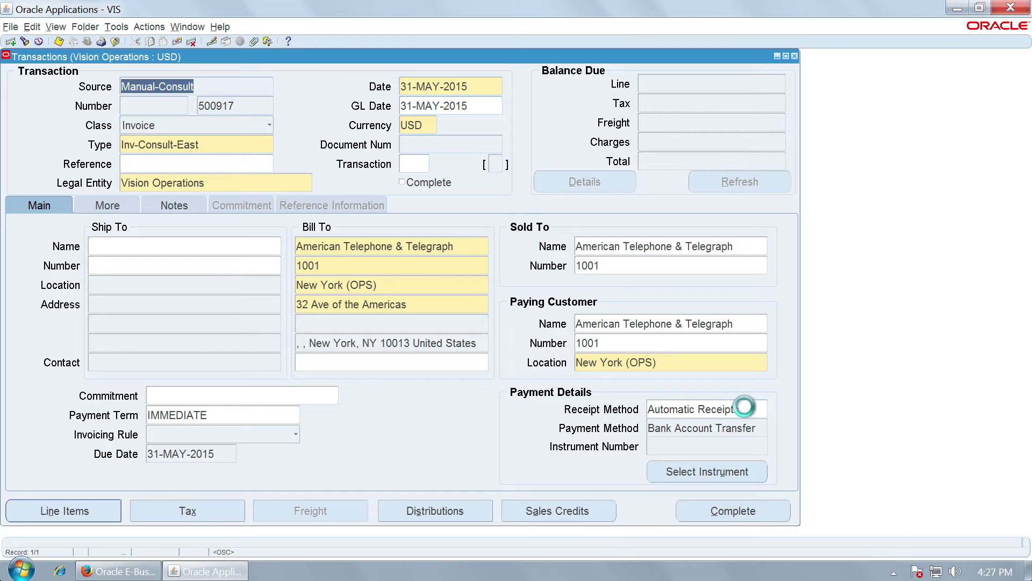
left_click(745, 407)
key("Delete")
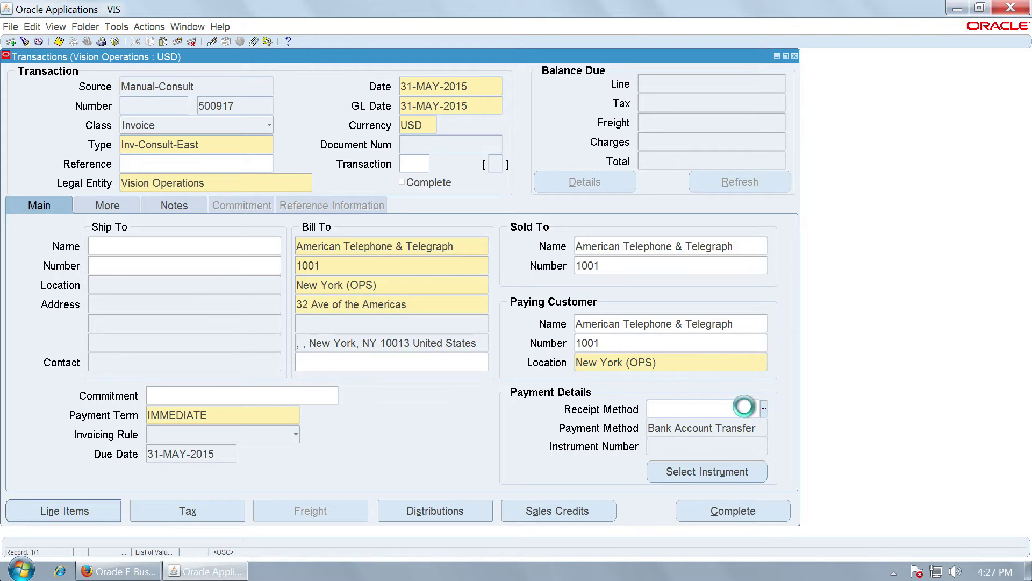
- Open the invoice distributions and change the Rounding Distribution account's Company segment to 02
left_click(419, 512)
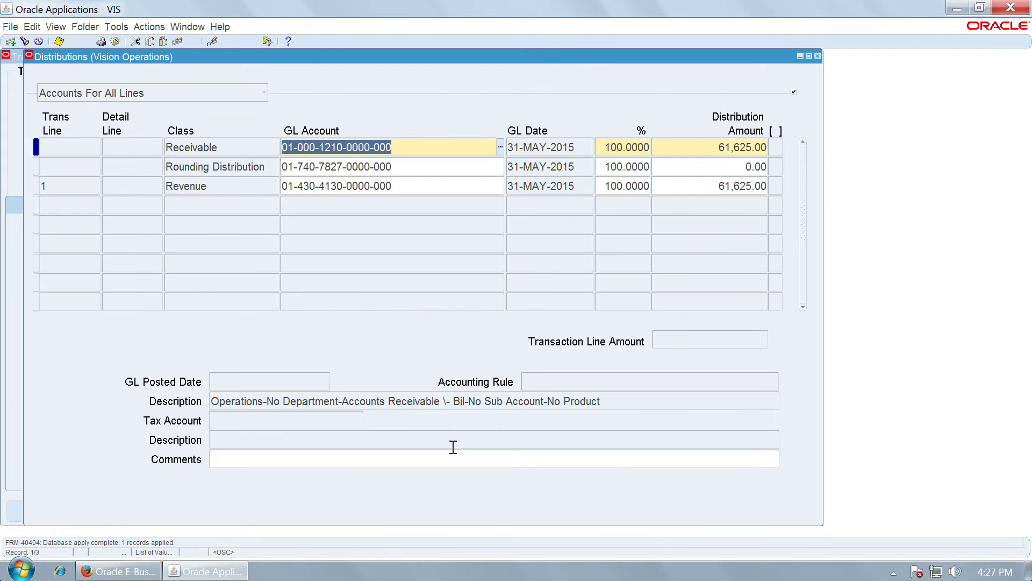
left_click(327, 167)
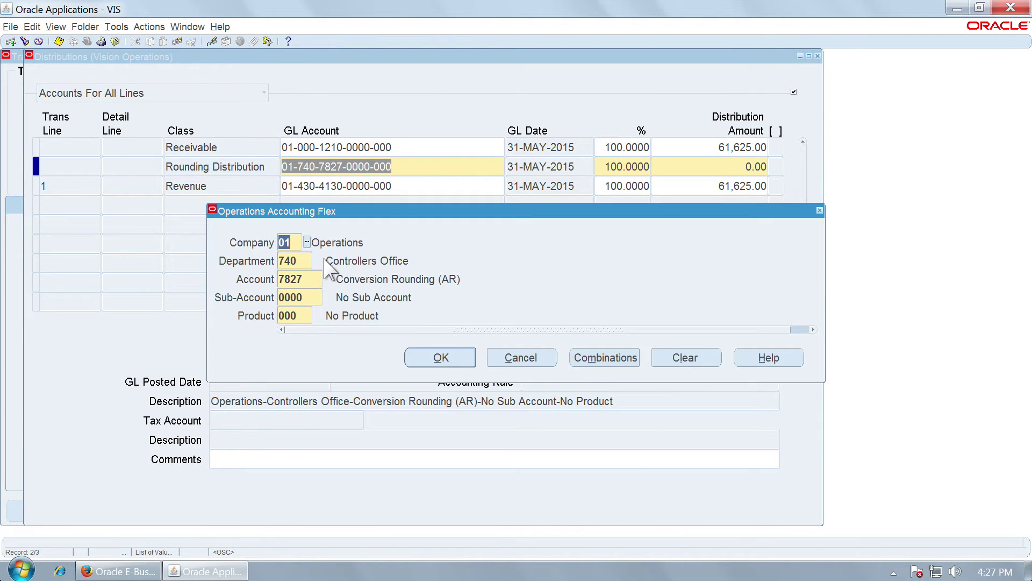
type("02")
key("Tab")
left_click(457, 358)
- Change the Revenue account's Company segment to 02, then save and close the distributions
left_click(371, 189)
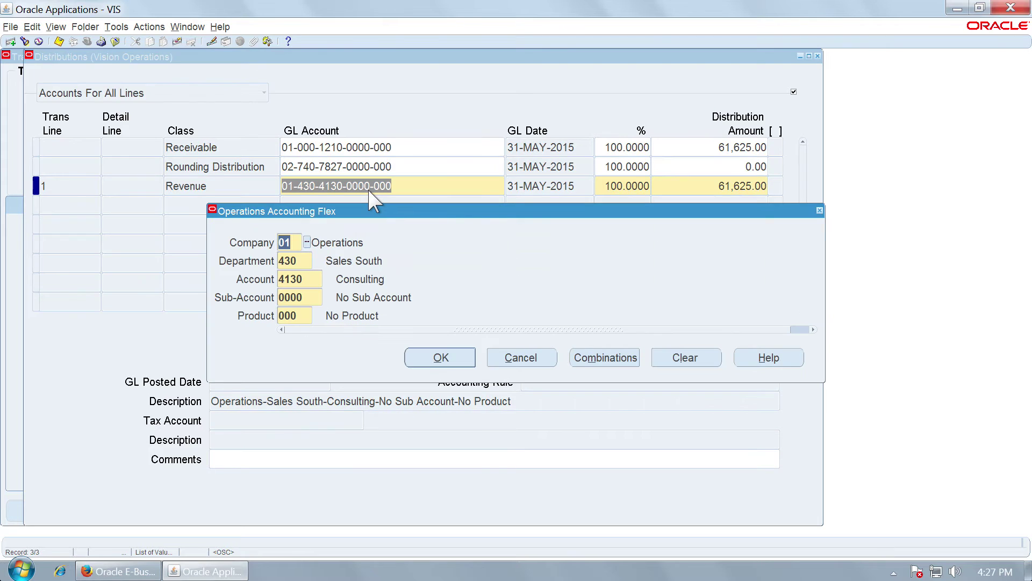
type("02")
key("Tab")
left_click(446, 358)
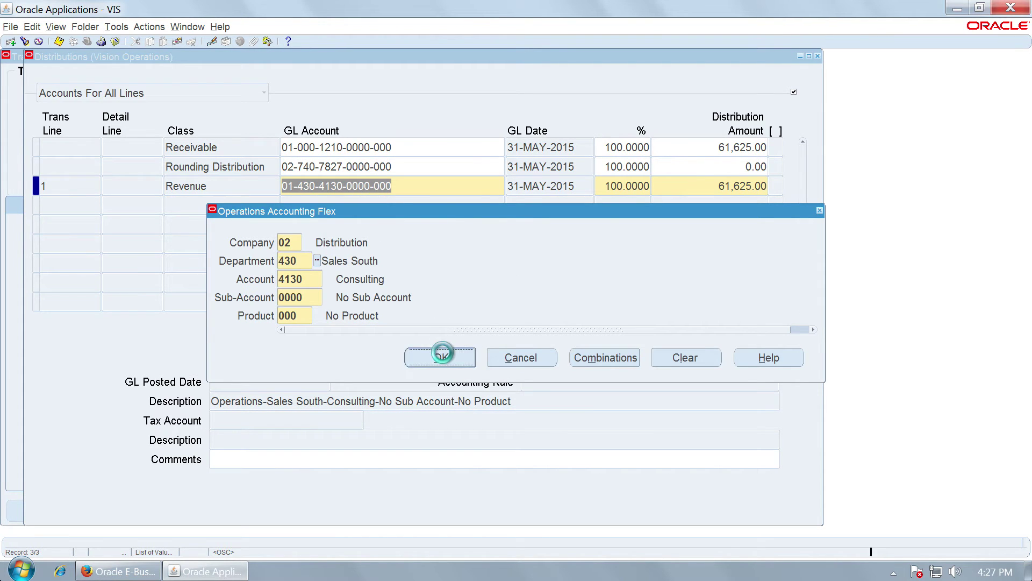
left_click(59, 41)
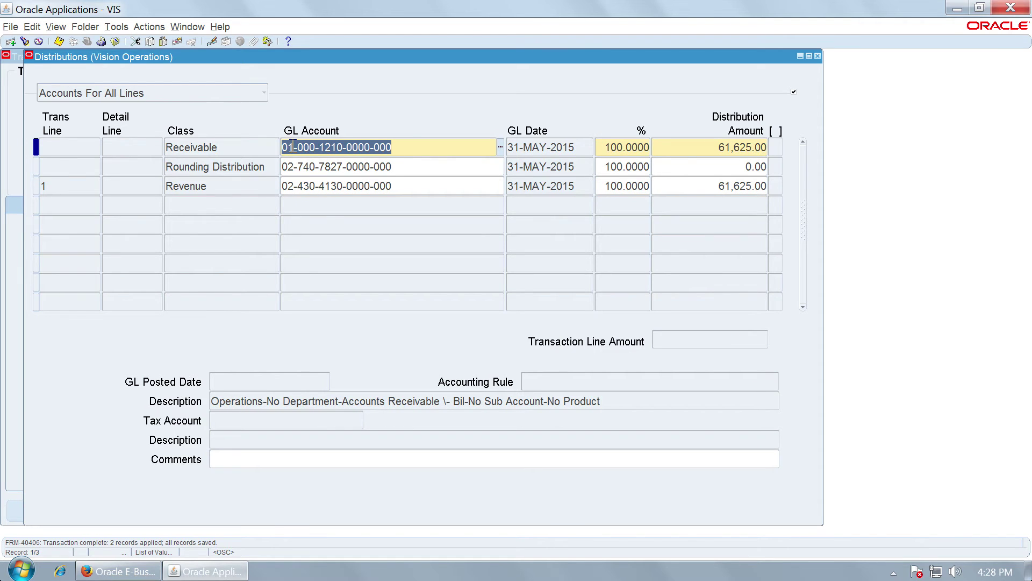
left_click(818, 56)
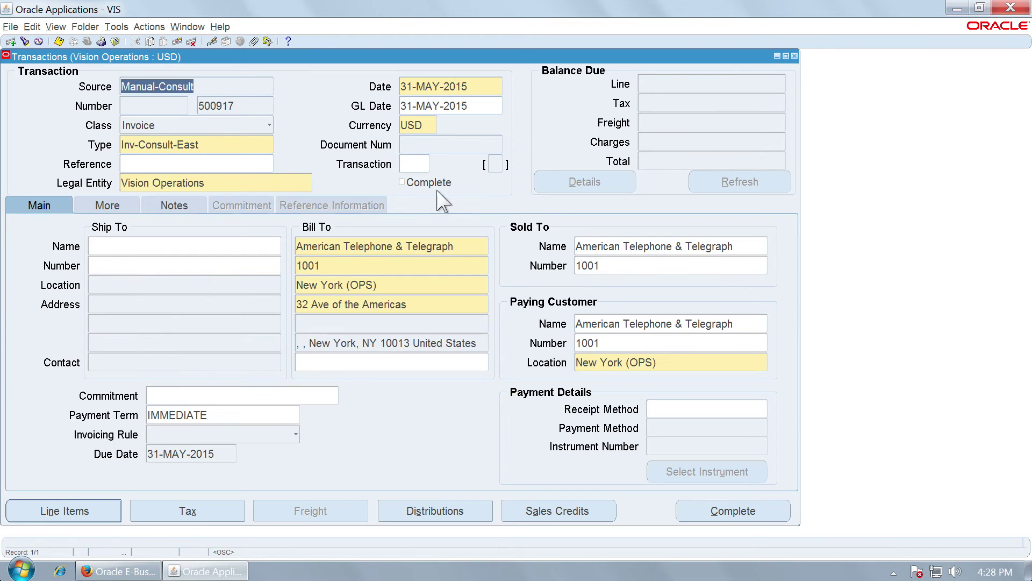
- Complete the invoice and create its accounting with the Create Final Accounting Post to GL option
left_click(711, 510)
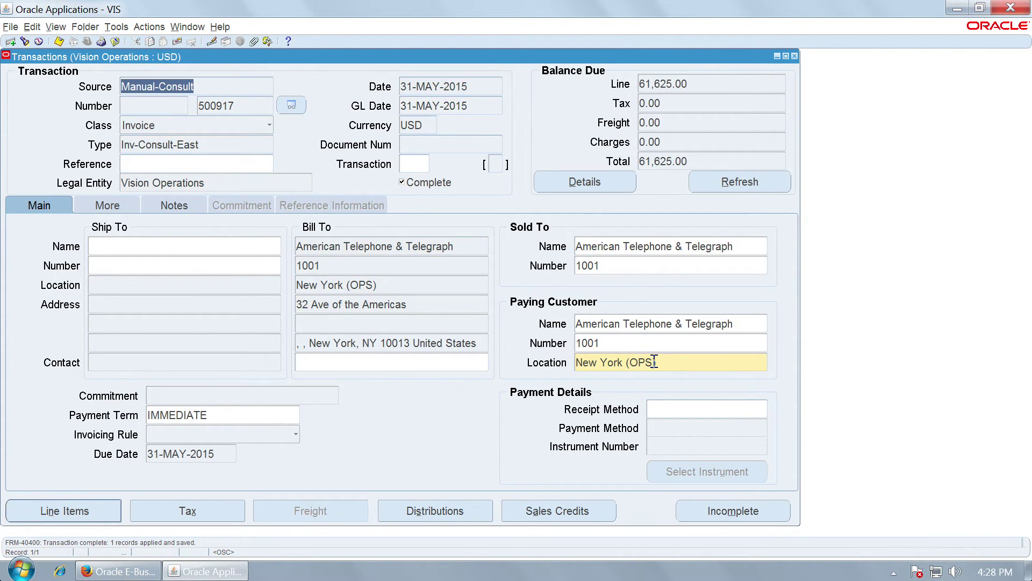
left_click(120, 28)
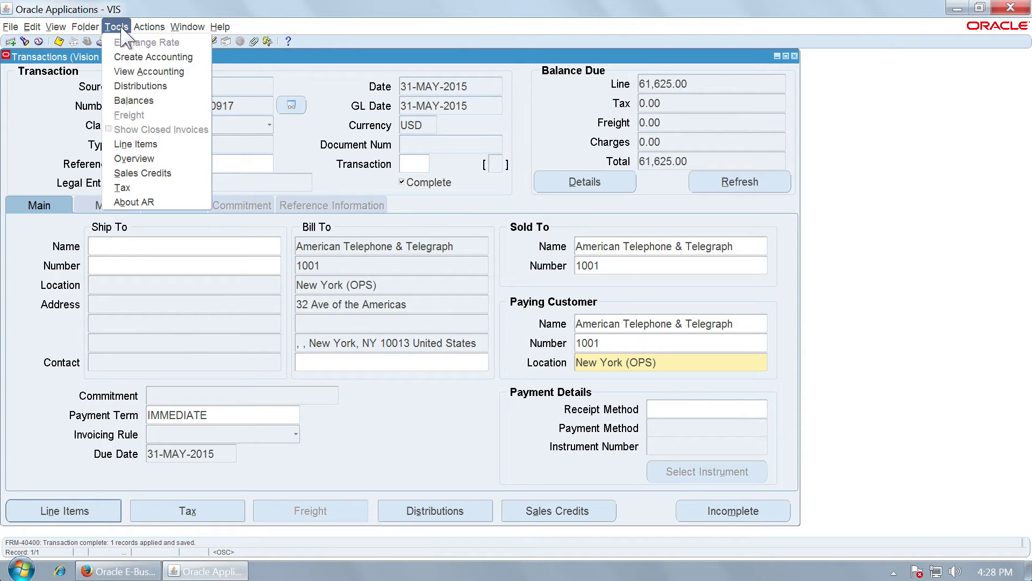
left_click(150, 57)
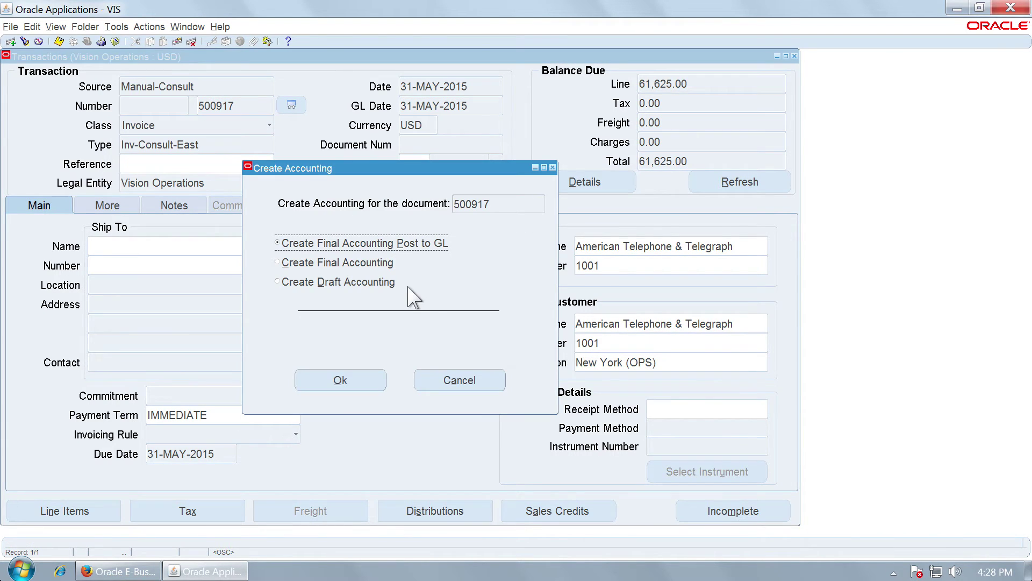
left_click(355, 385)
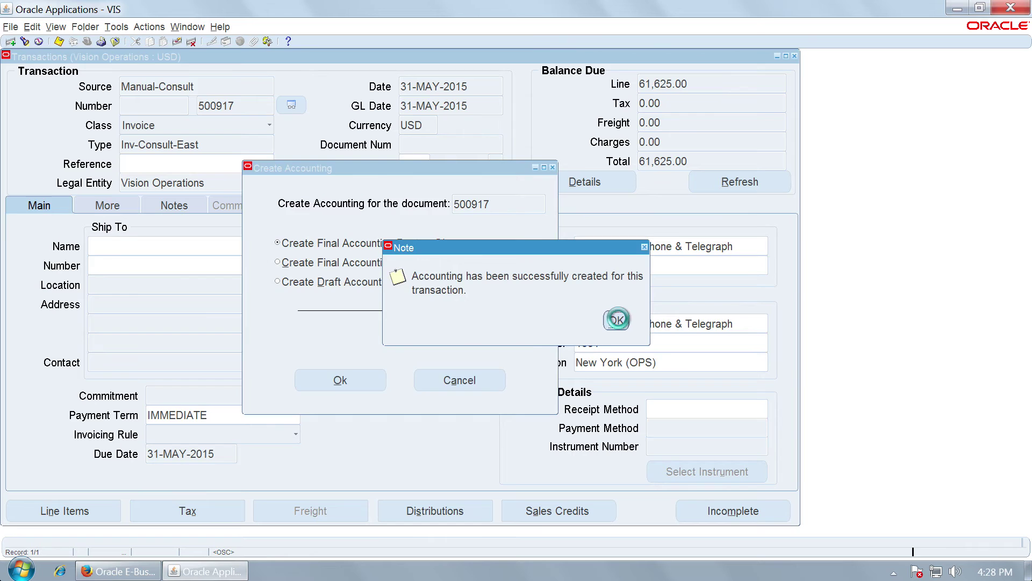
left_click(617, 320)
- View the invoice's accounting, examine the balancing segments of the Receivable and Revenue journal lines, and return to the Transactions form
left_click(116, 27)
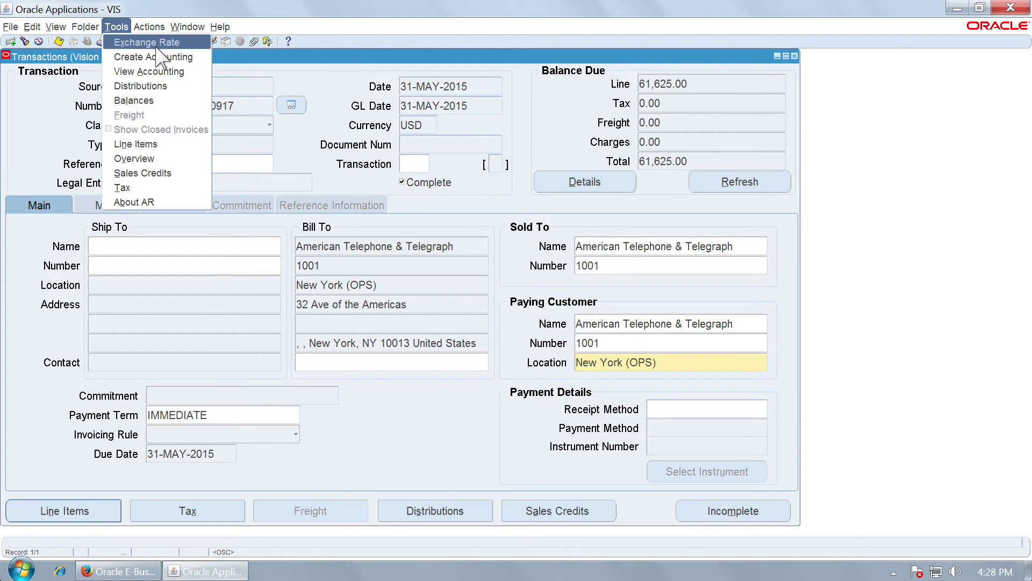
left_click(151, 71)
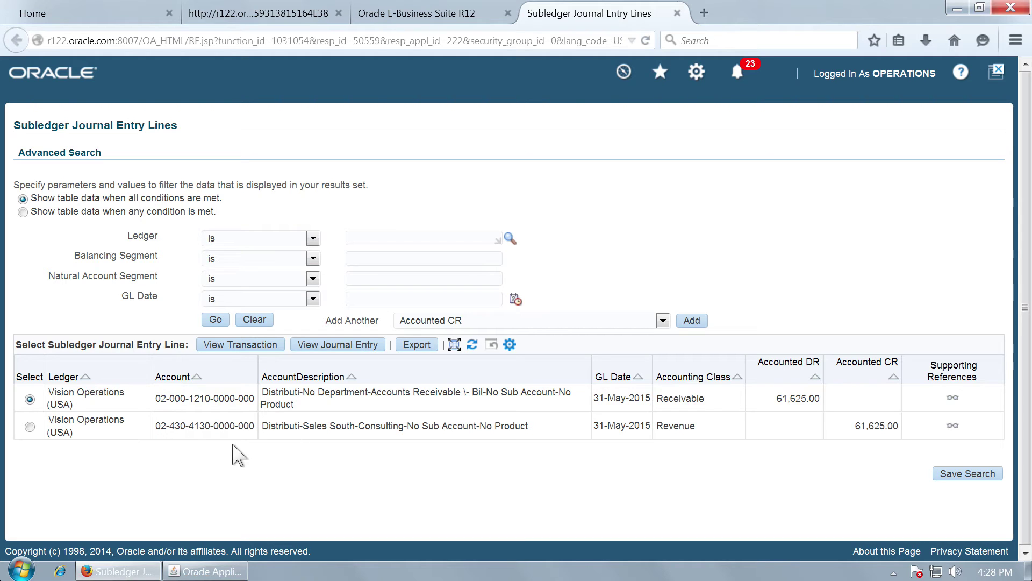
double_click(157, 426)
double_click(157, 399)
left_click(677, 13)
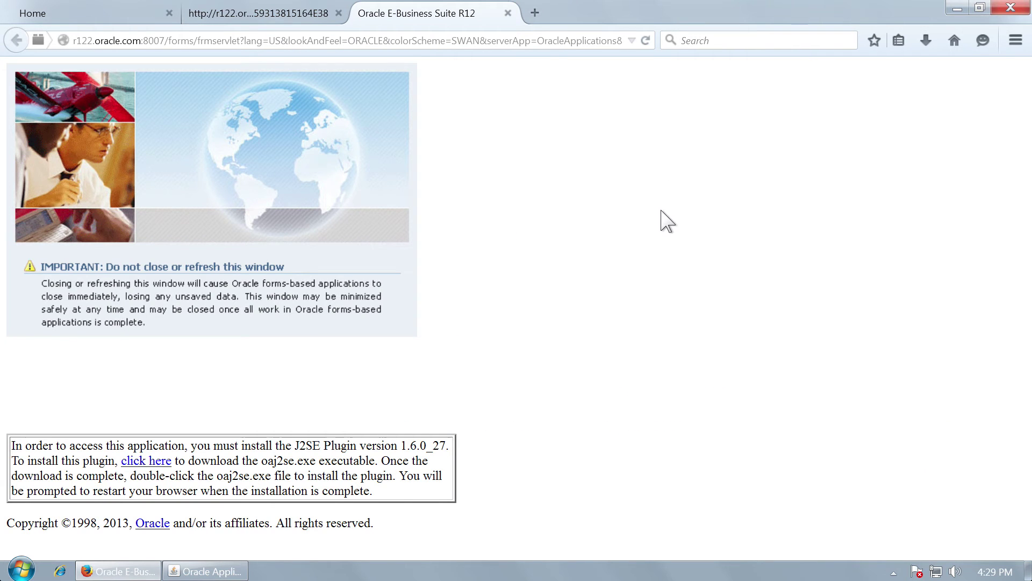
left_click(210, 571)
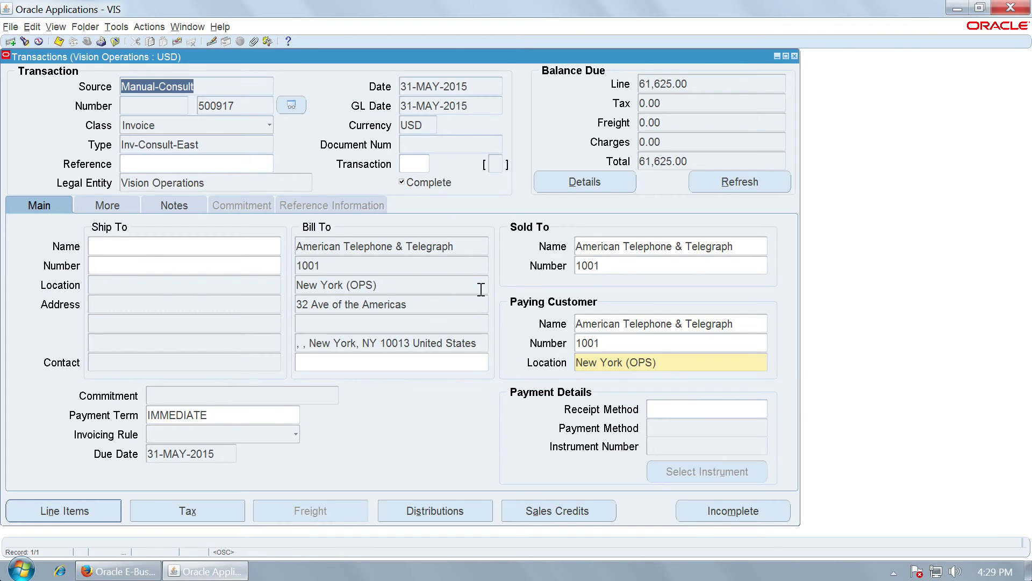
- Close the Transactions form and switch to the Payables, Vision Operations (USA) responsibility
key("ctrl+Left")
key("ctrl+Right")
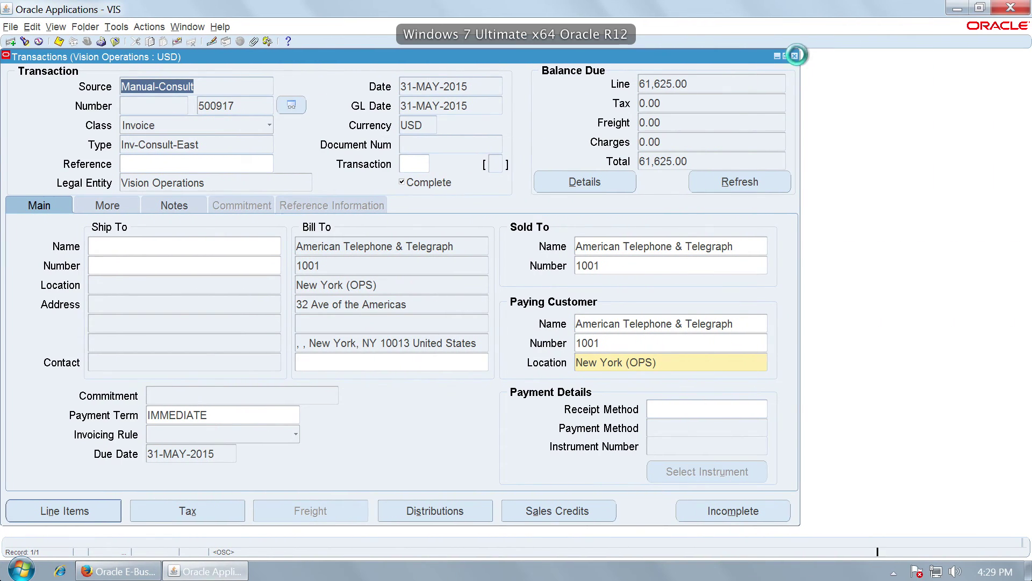
left_click(794, 56)
left_click(89, 42)
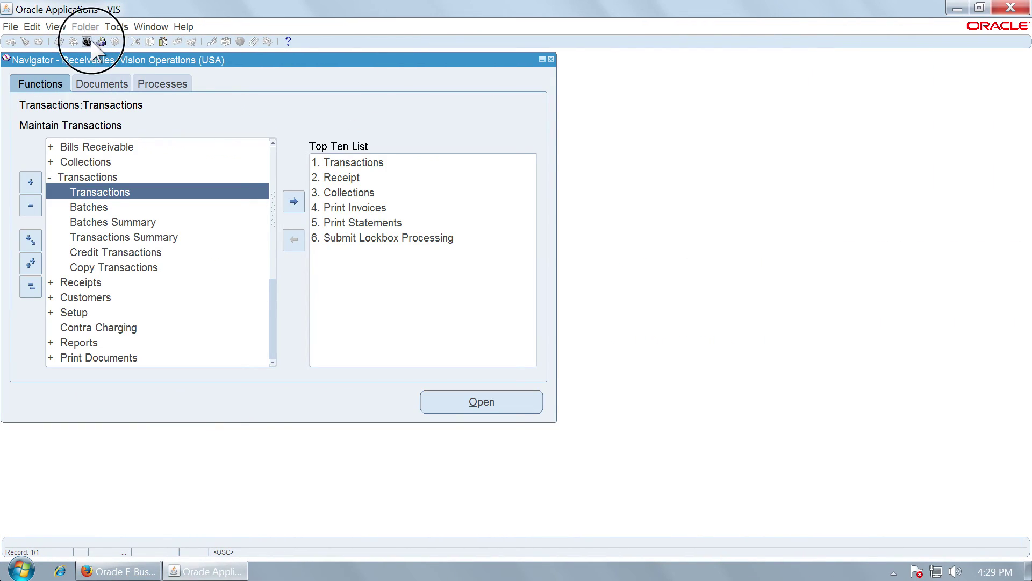
type("pay%")
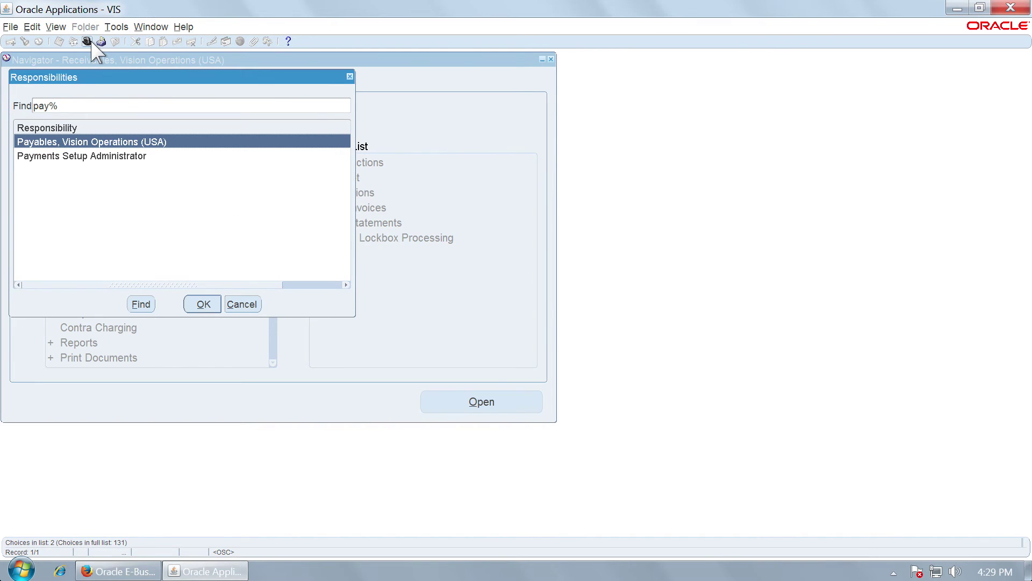
left_click(205, 305)
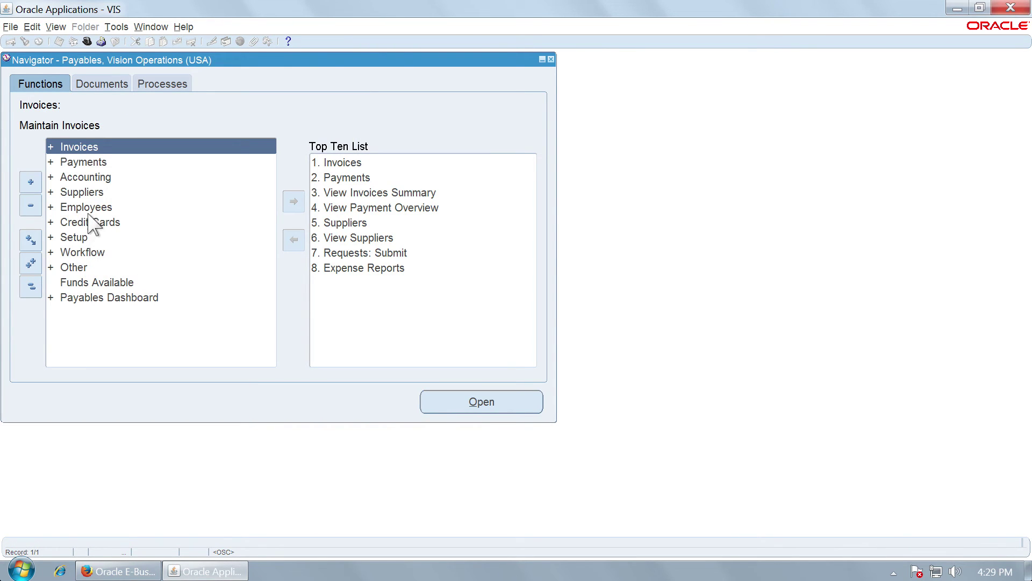
- Review the accounting settings in Payables Options for Vision Operations and close the form
double_click(105, 236)
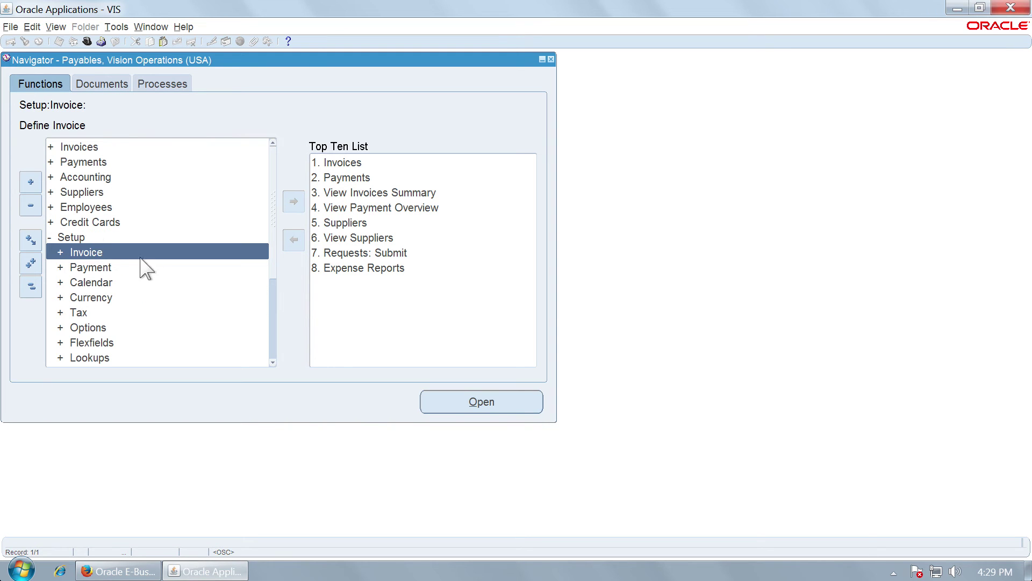
double_click(124, 329)
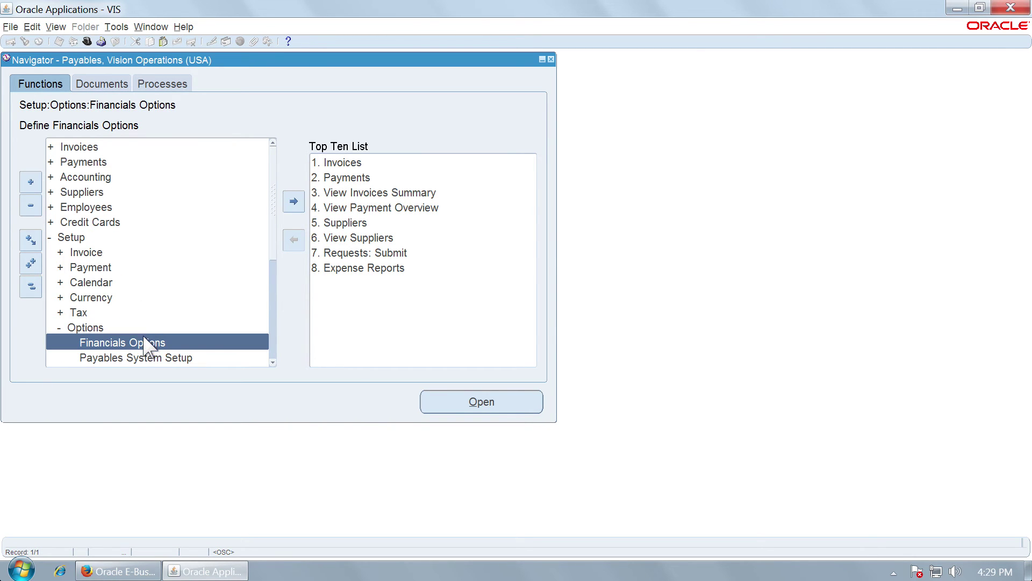
double_click(162, 356)
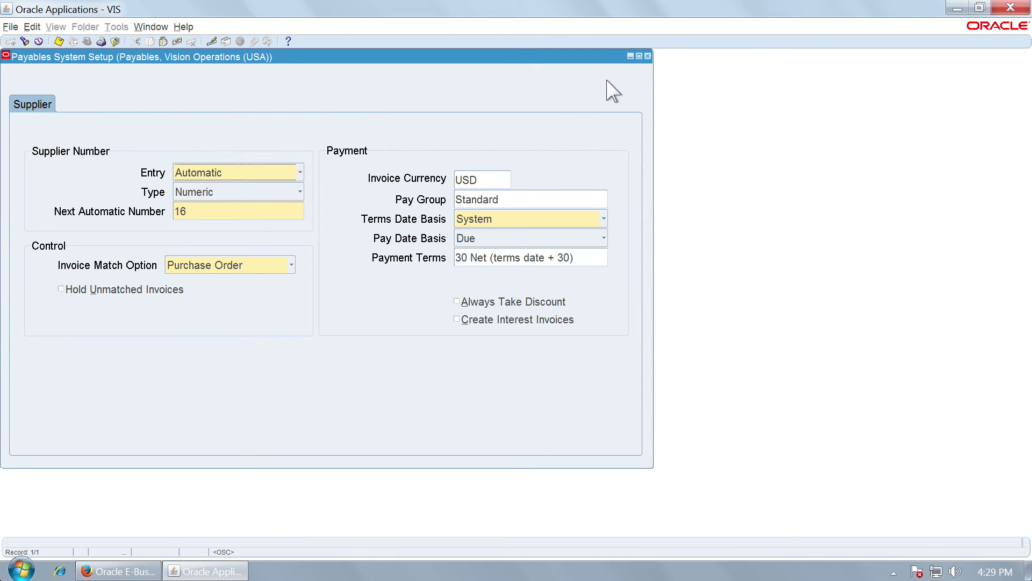
left_click(647, 56)
left_click(274, 371)
left_click(160, 343)
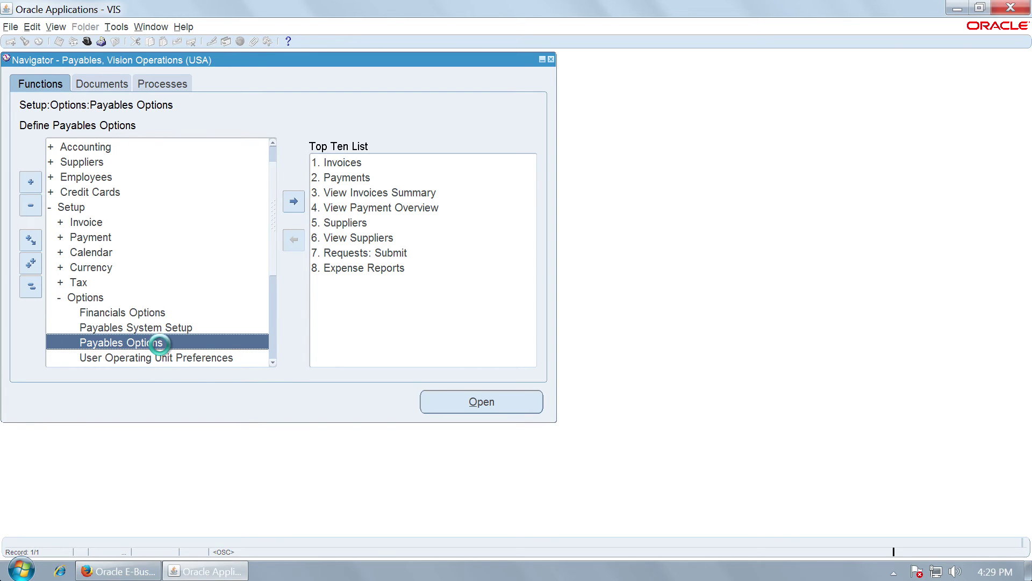
double_click(160, 343)
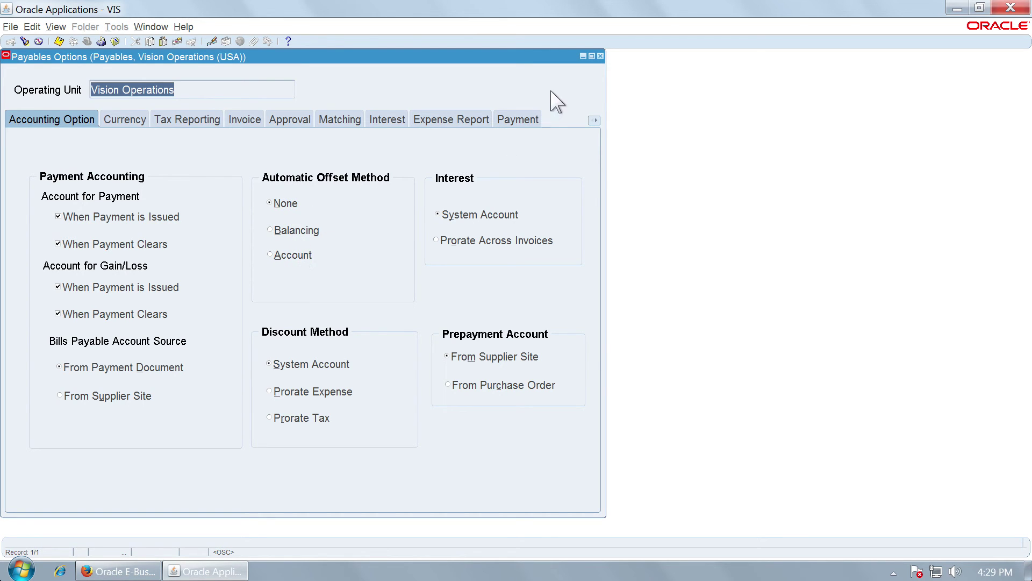
left_click(601, 56)
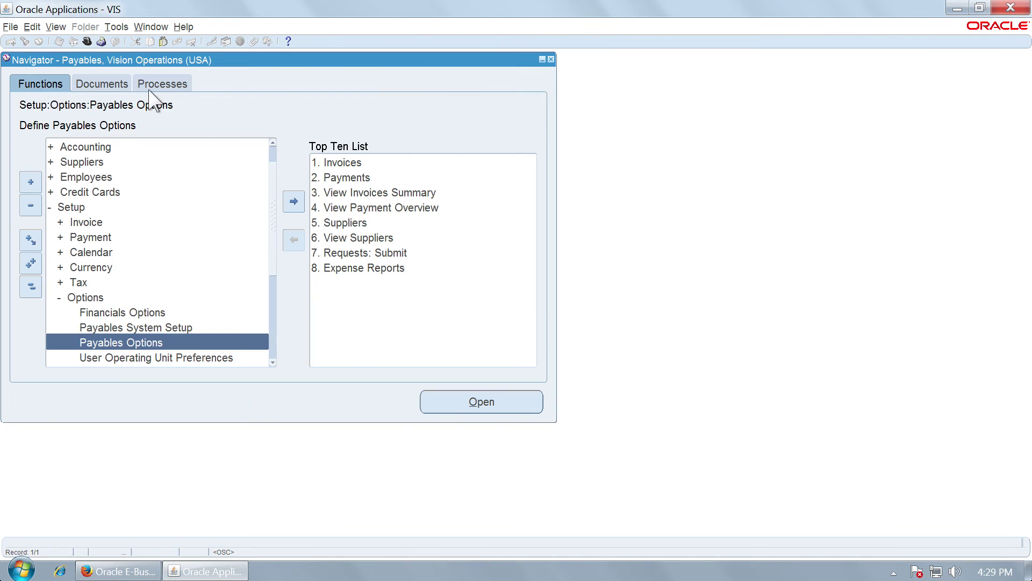
- Switch to the Receivables, Vision Operations (USA) responsibility, then show the "5. Accounting with MFAR" slide in Keynote
left_click(87, 41)
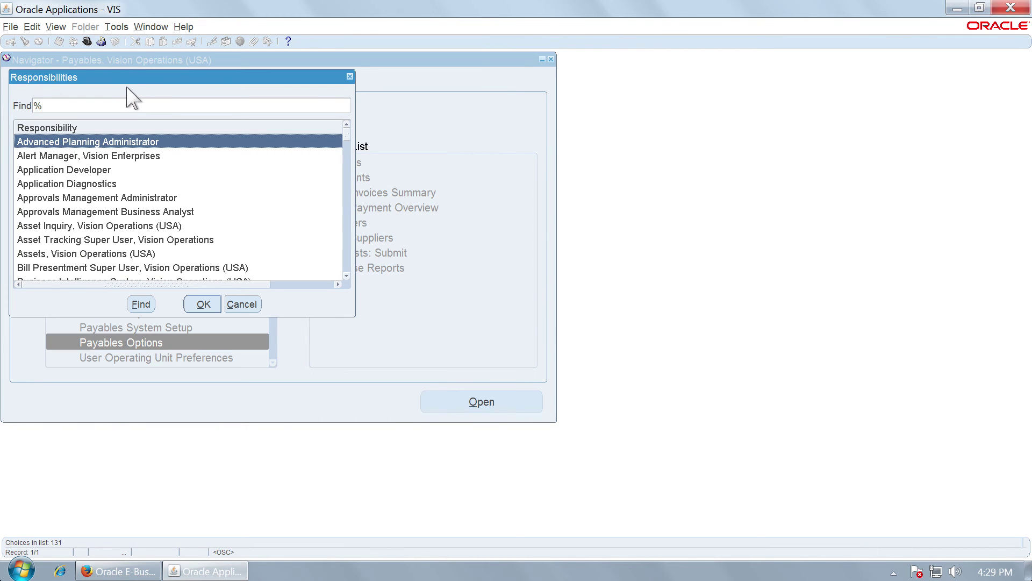
type("re")
left_click(195, 304)
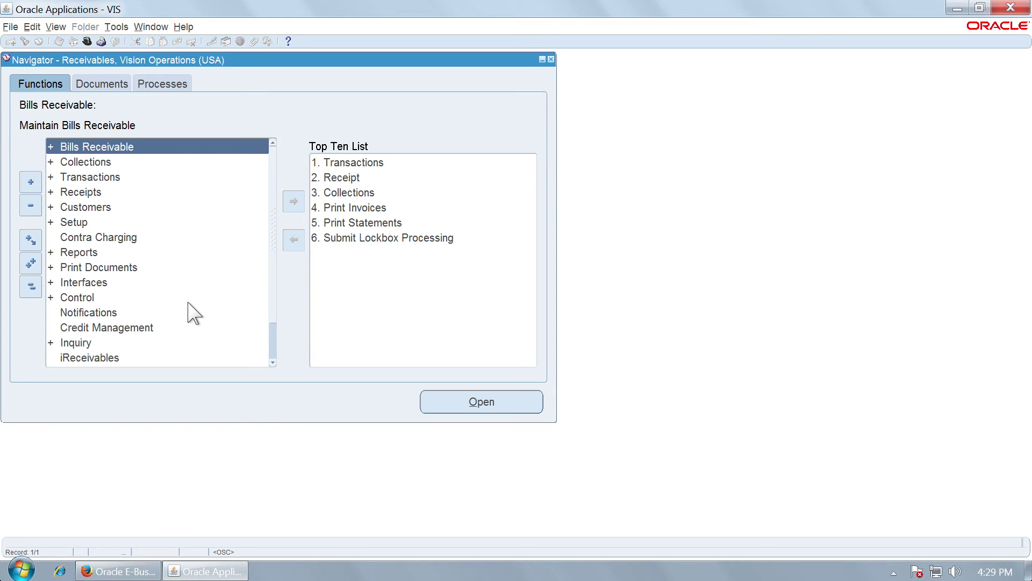
key("ctrl+Left")
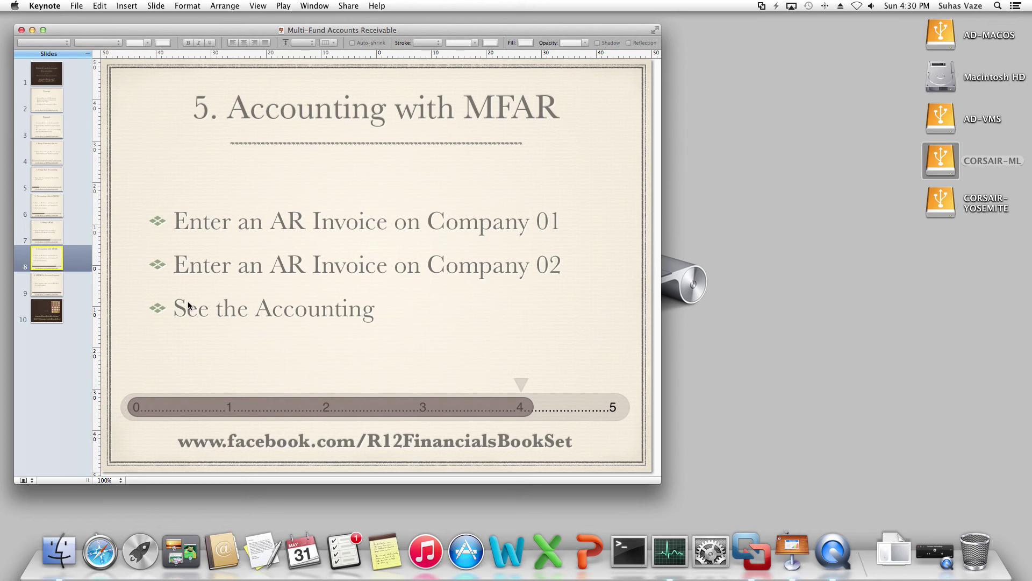
- Switch to Oracle Applications, search the form functions for "slA: %Method%" and open the Subledger Accounting Methods form
key("ctrl+Right")
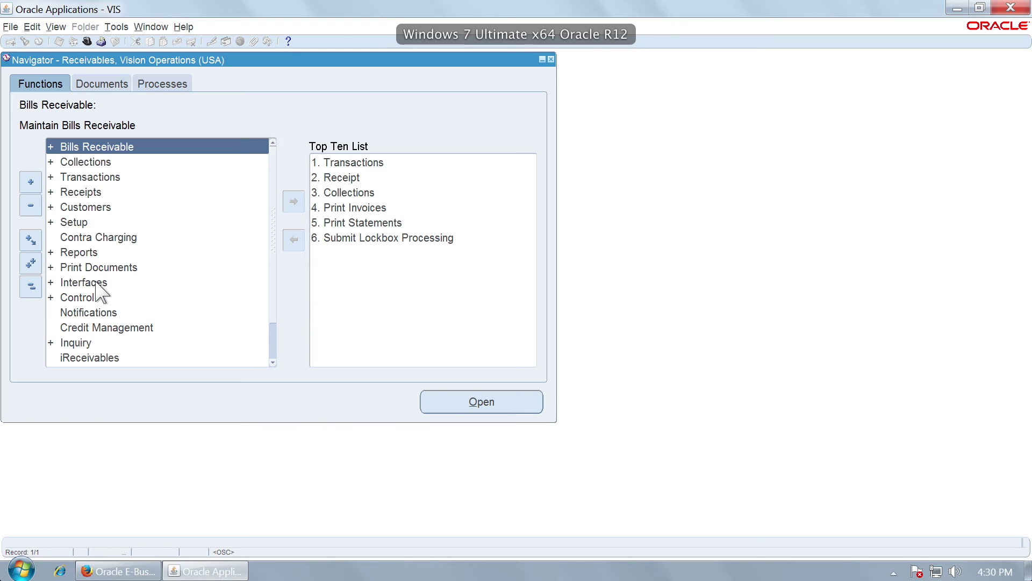
type("s")
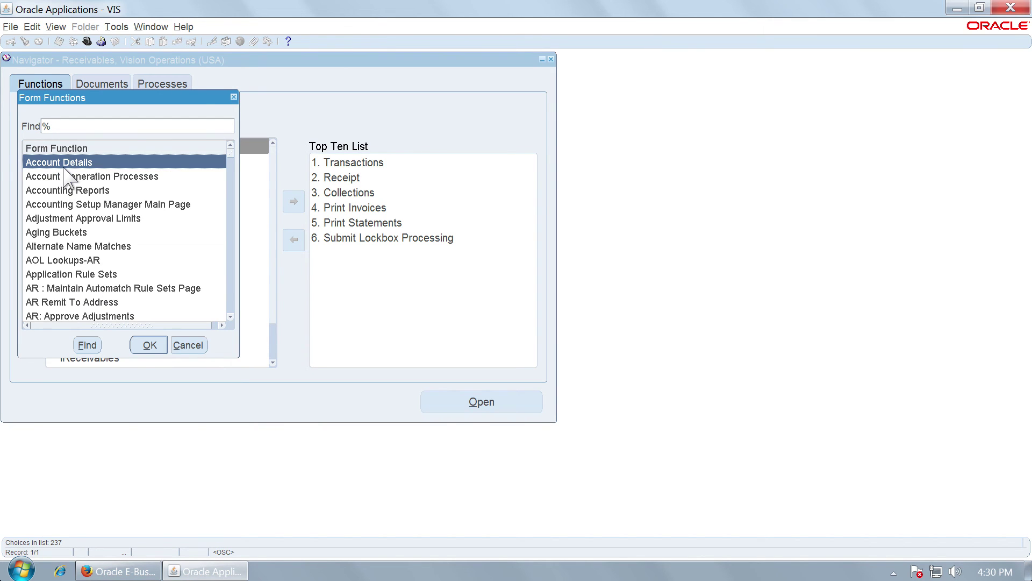
type("lA: ")
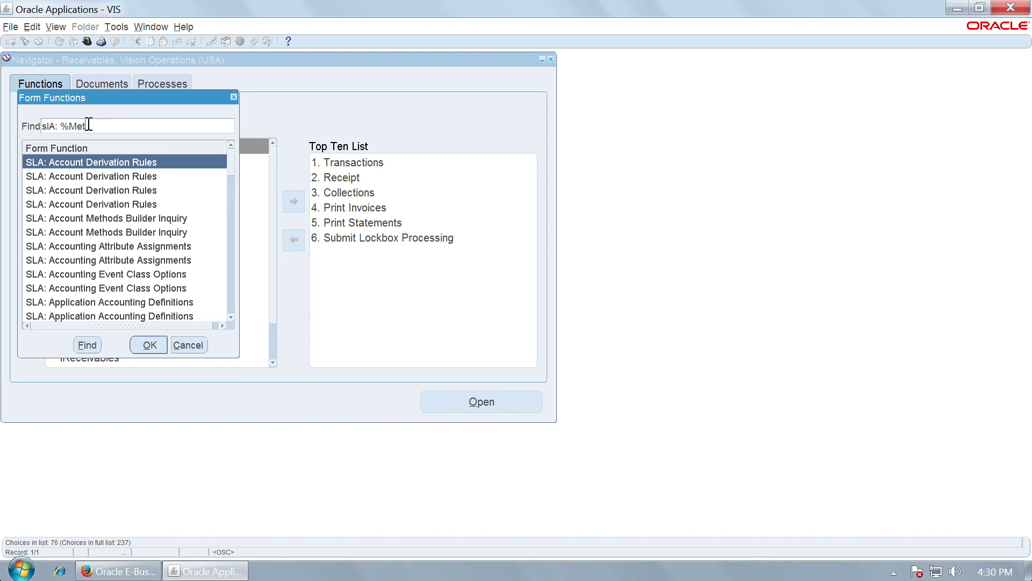
type("%Method%")
key("Return")
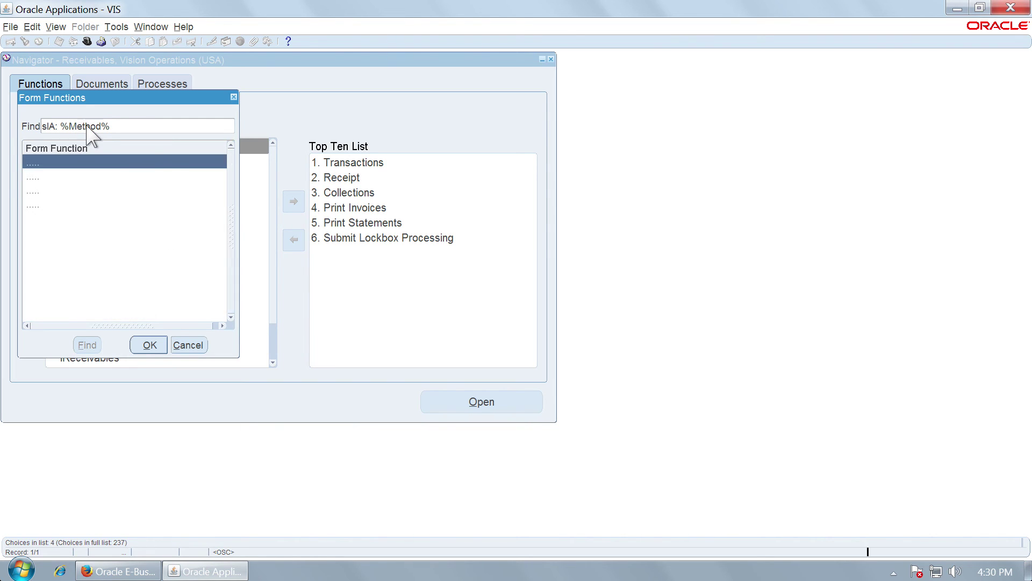
left_click(146, 191)
double_click(146, 190)
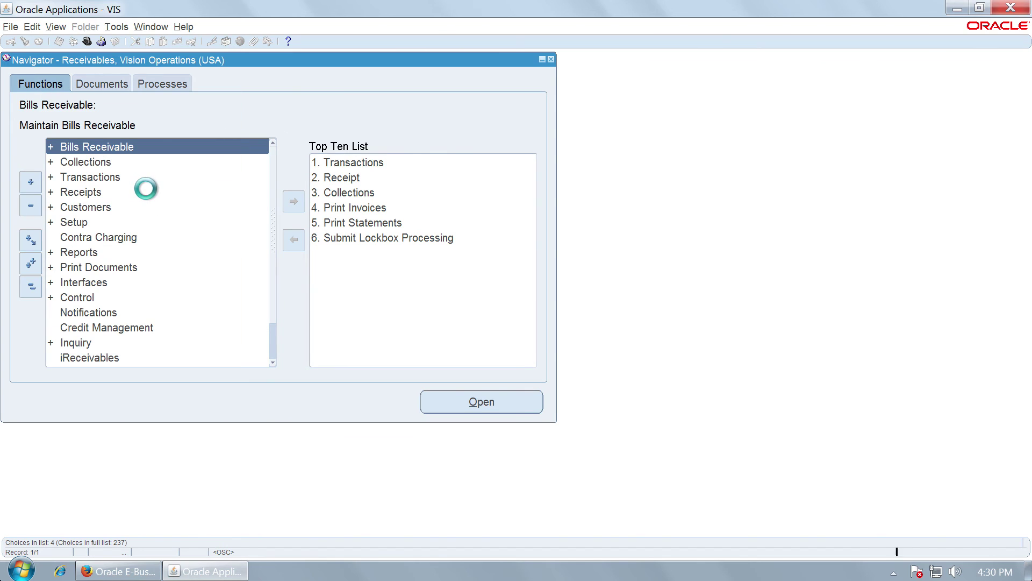
- Find the user-owned subledger accounting method CUSTOM_ACCRUAL
left_click(191, 198)
type("CUS")
key("Tab")
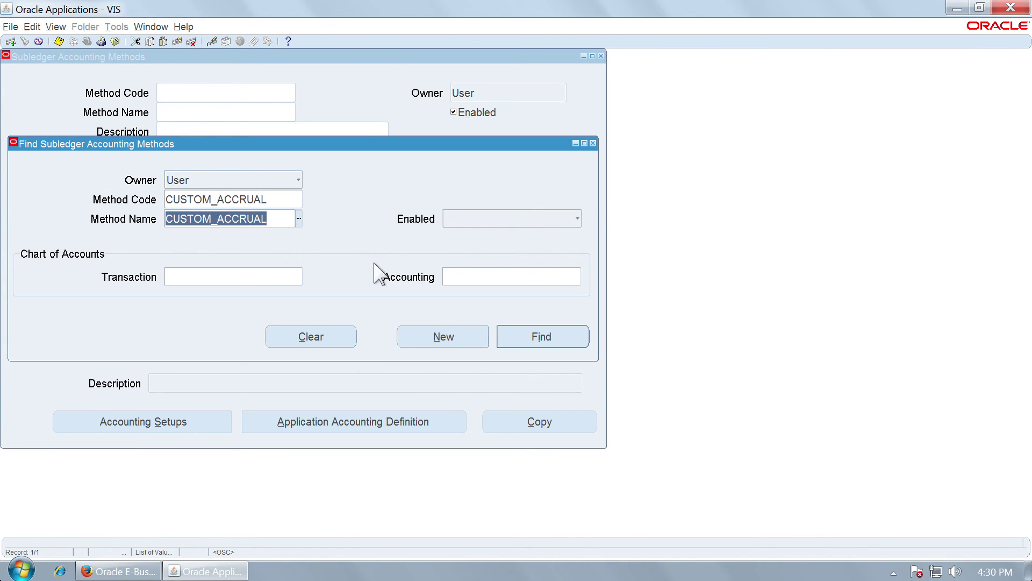
left_click(529, 337)
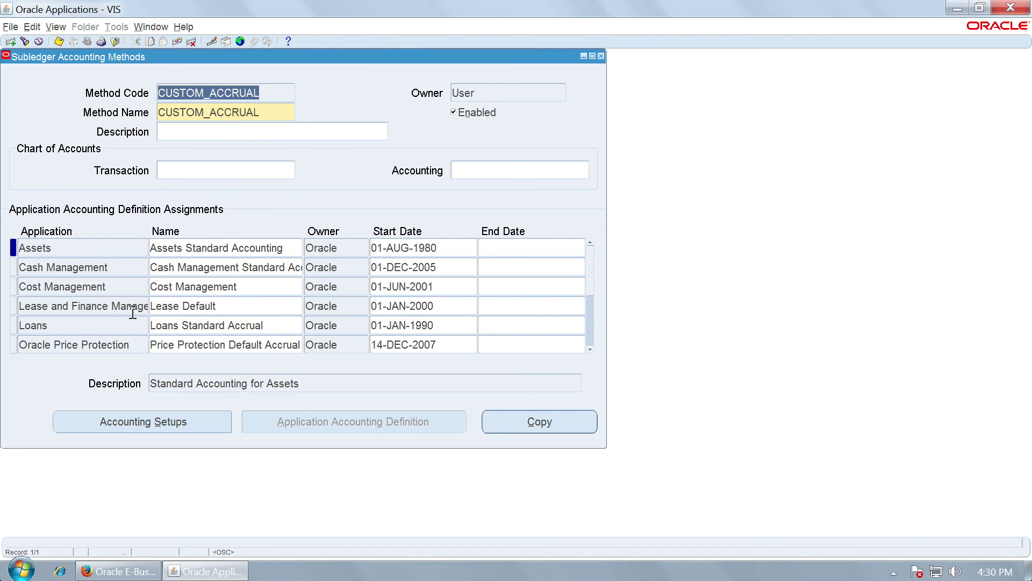
- View the application accounting definition assigned to Receivables in CUSTOM_ACCRUAL, then close it and return to the method
left_click(117, 312)
scroll(111, 317, "down", 8)
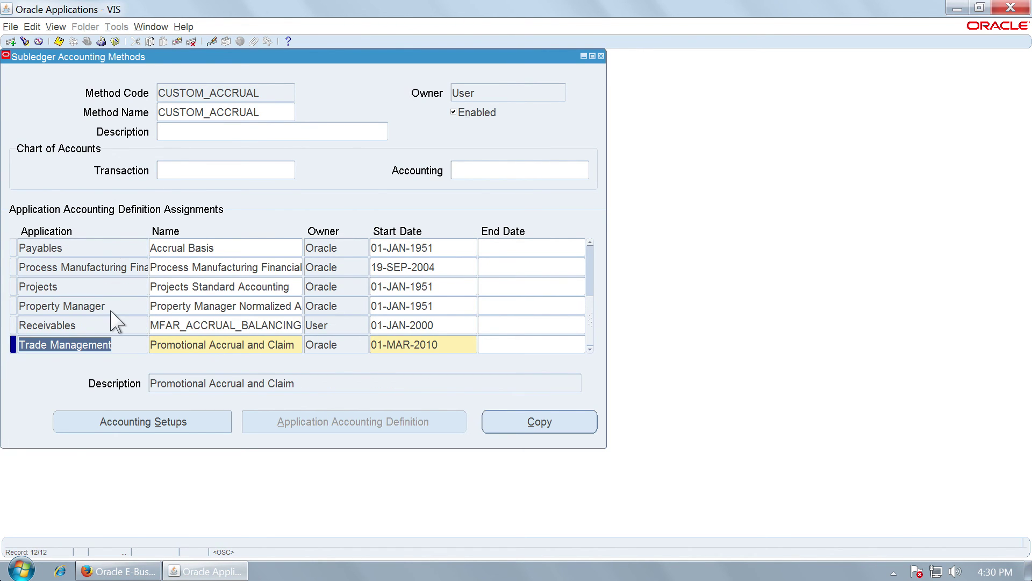
left_click(103, 317)
left_click(325, 421)
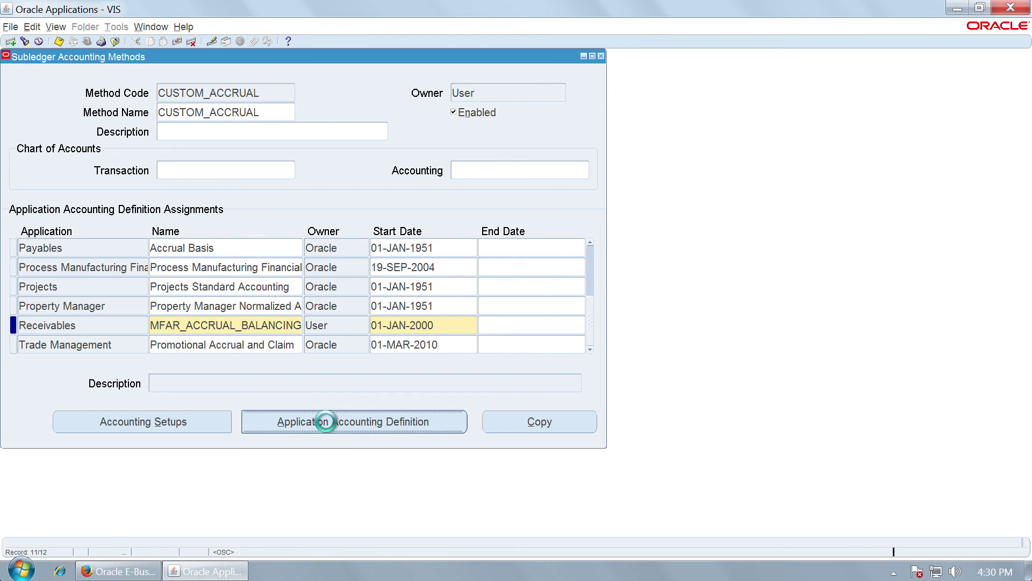
left_click(598, 56)
- Review MFAR_ACCRUAL_BALANCING and MFAR_ACCRUAL_ACCOUNTING among the definitions available for Receivables, leaving the list without choosing one
double_click(293, 325)
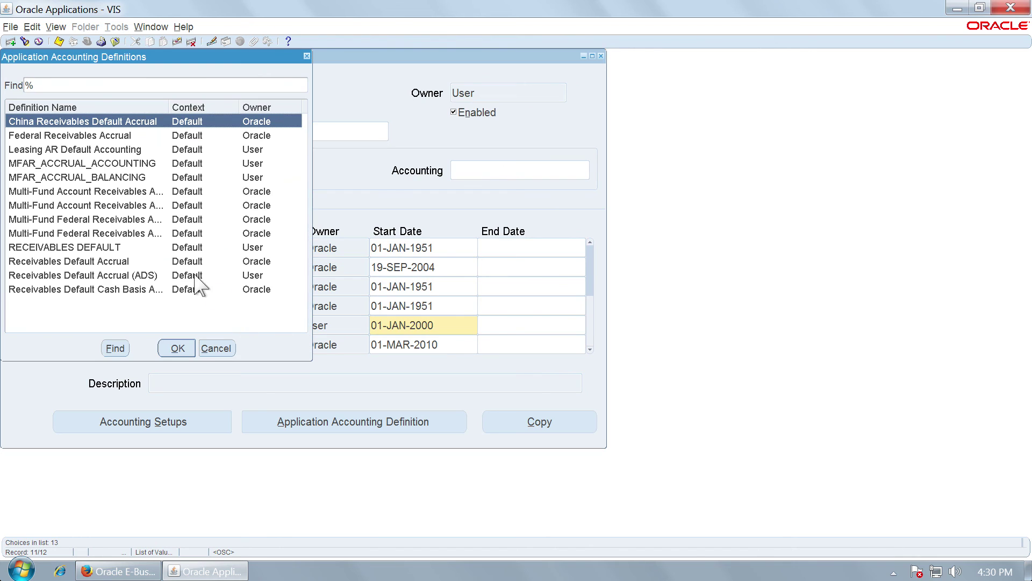
left_click(116, 177)
left_click(128, 164)
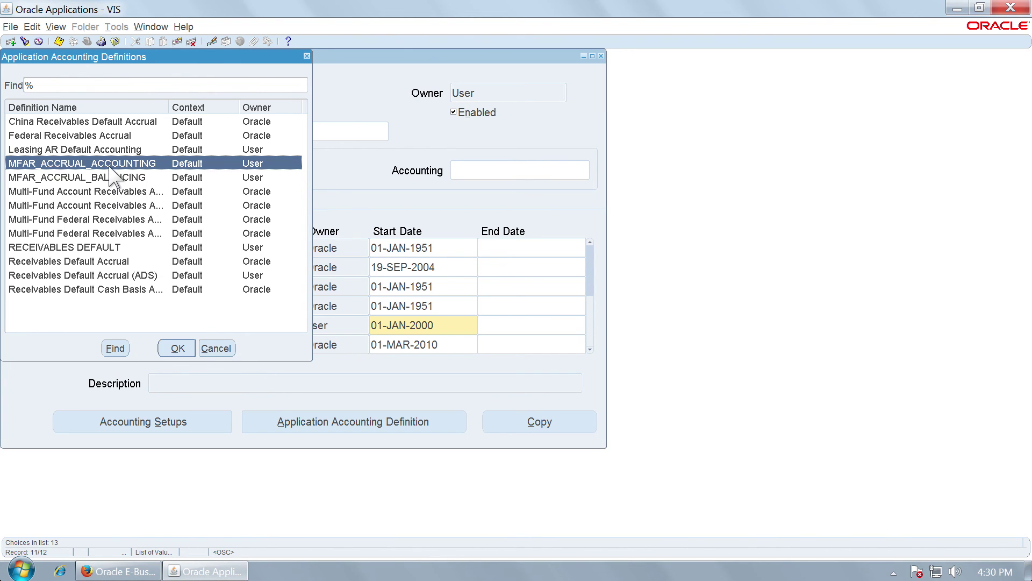
left_click(214, 348)
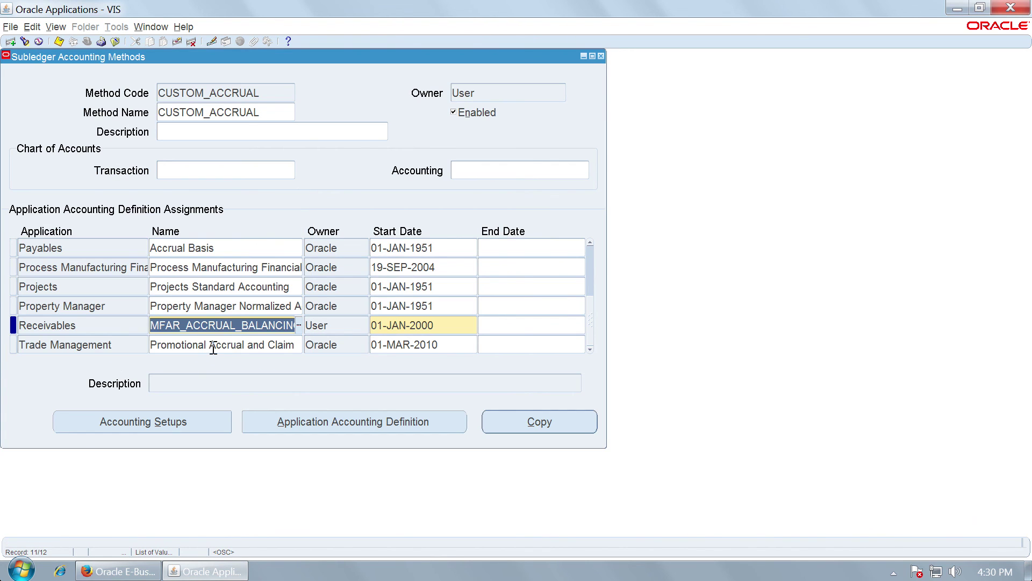
- Close the Subledger Accounting Methods form, then show the "6. MFAR for Account Segment" slide and the closing slide in Keynote
left_click(602, 56)
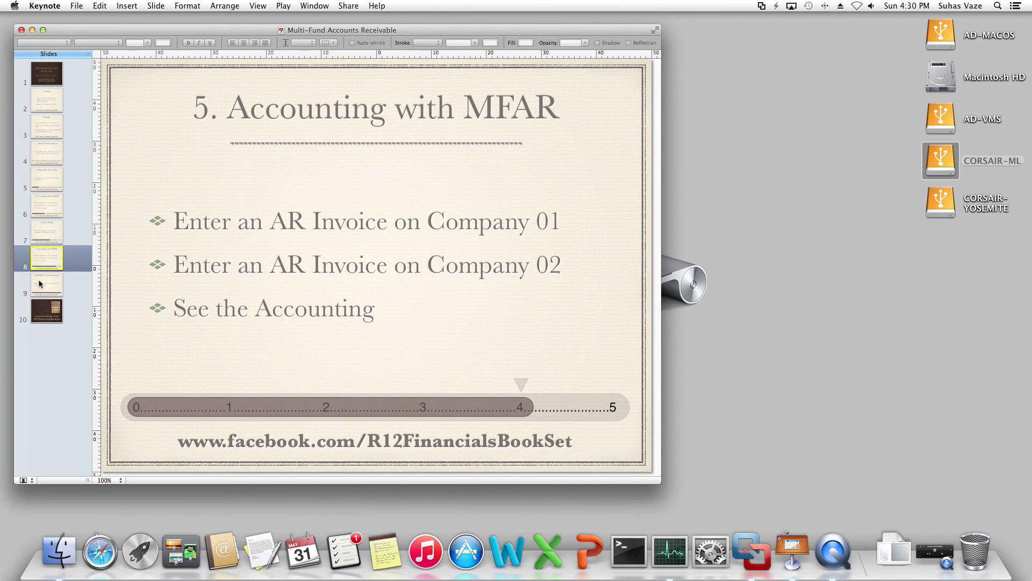
left_click(39, 287)
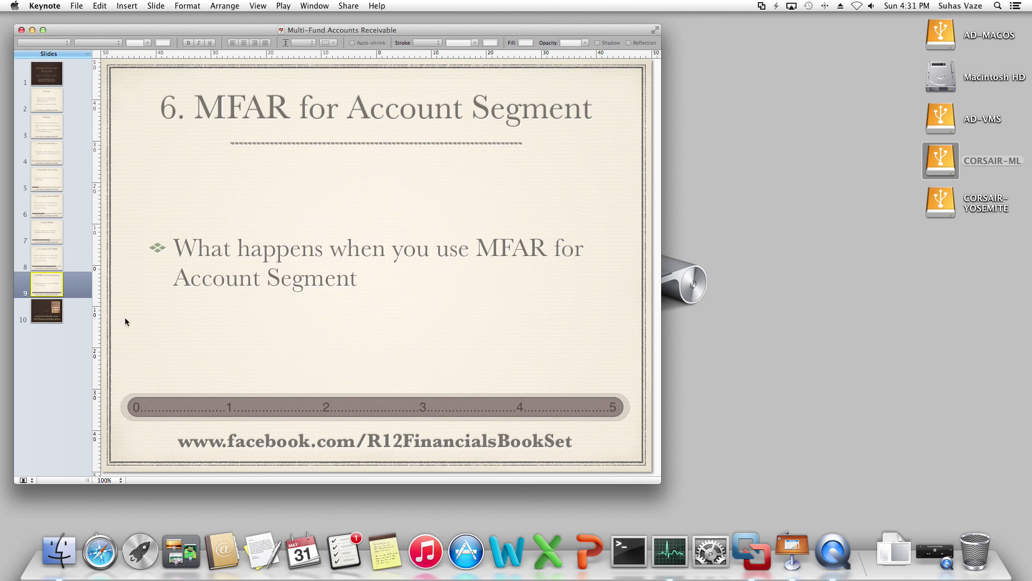
left_click(46, 311)
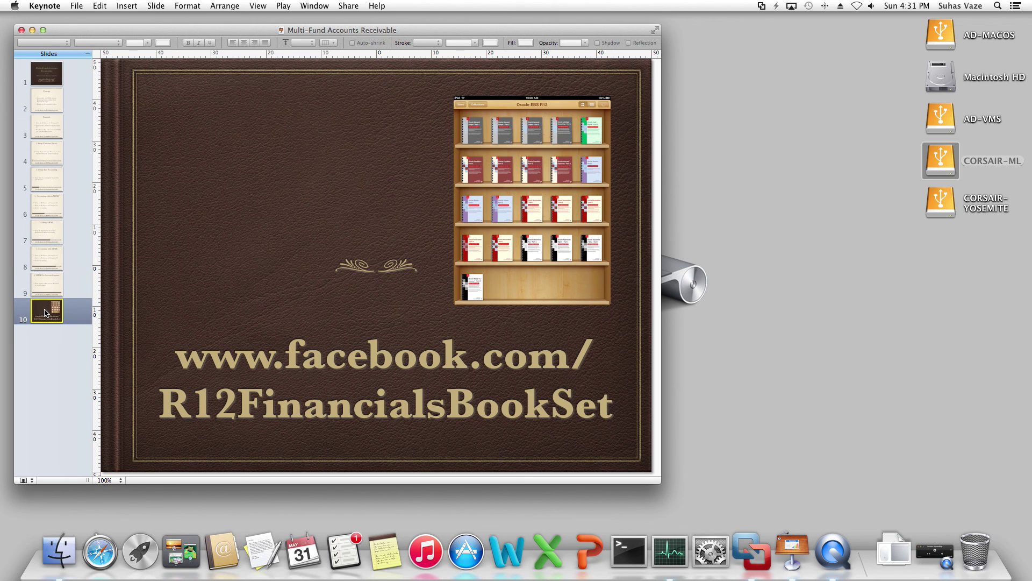